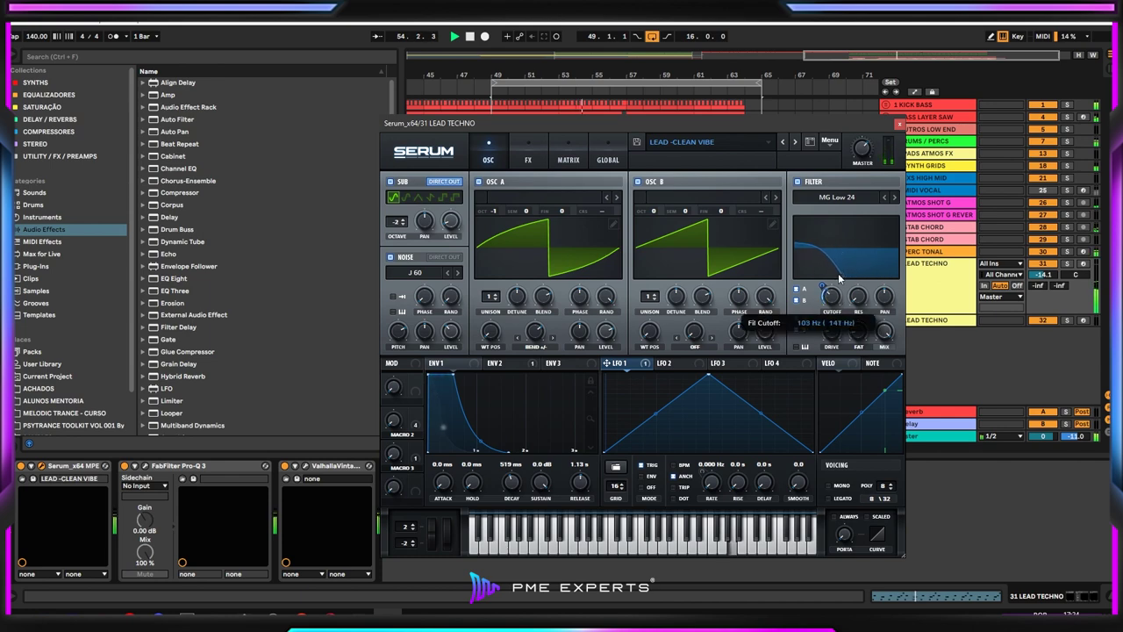
- Lower the filter cutoff of the 31 LEAD TECHNO synth to 38 Hz and close the synth window
mouse_move(834, 258)
left_mouse_down()
mouse_move(837, 221)
mouse_move(827, 279)
left_mouse_up()
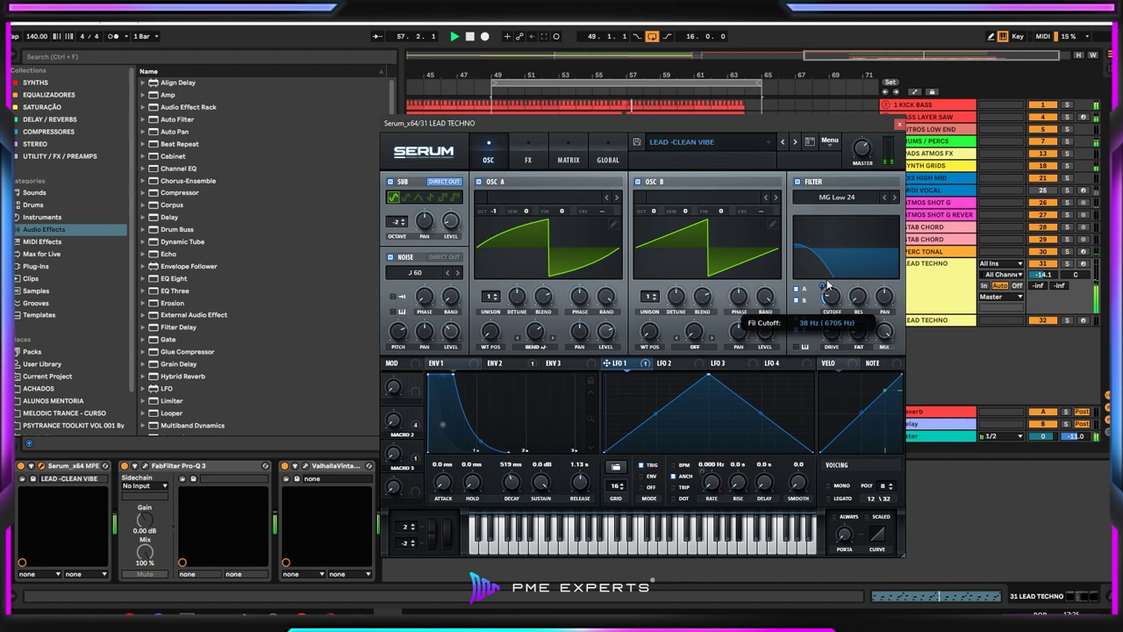
left_click(952, 303)
left_click(898, 126)
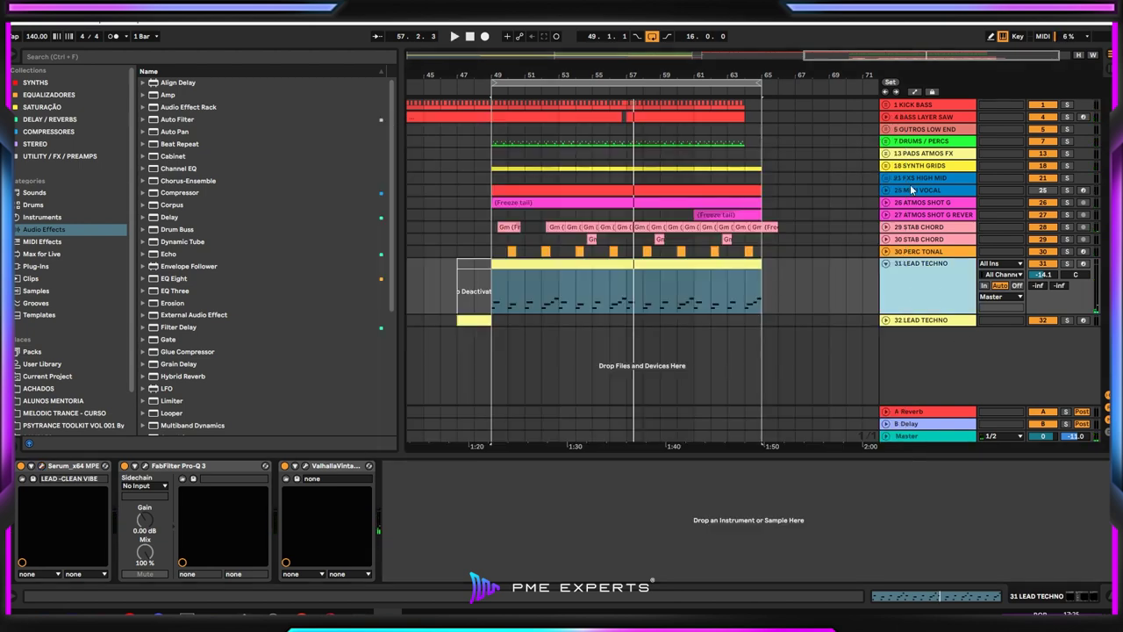
- Duplicate the 31 LEAD TECHNO track and open the copy's MIDI clip to view its notes
key("ctrl+d")
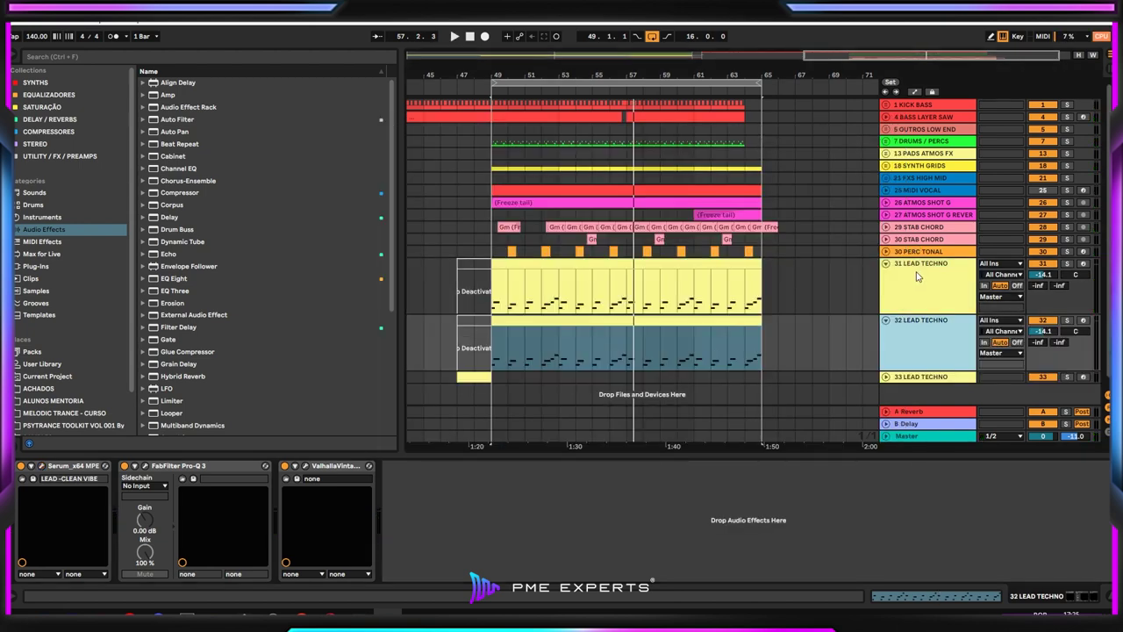
double_click(672, 333)
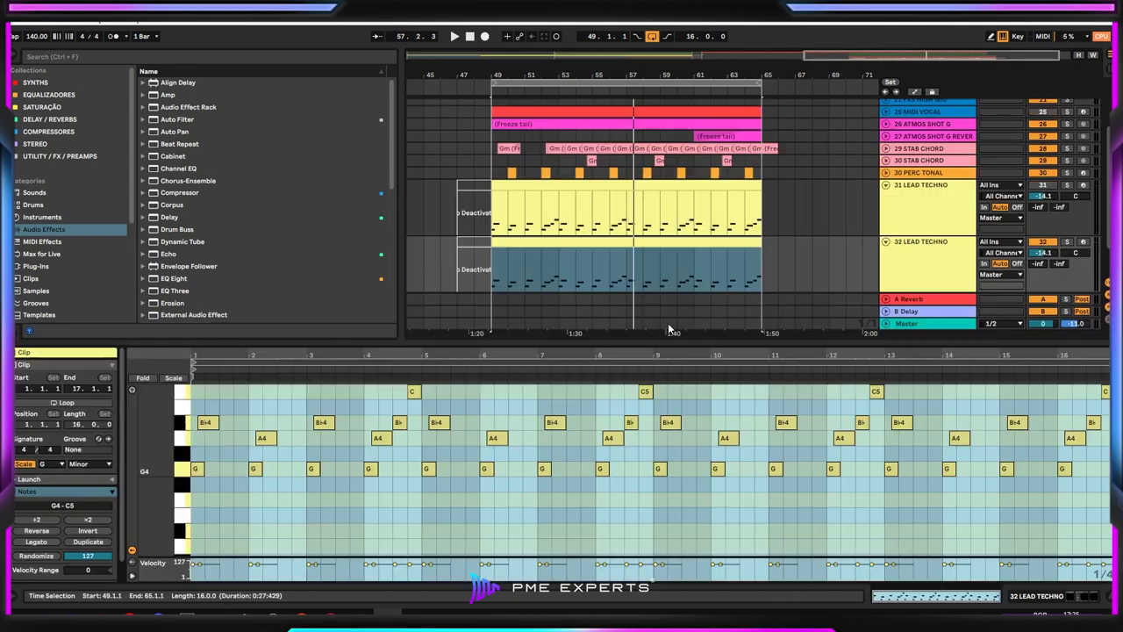
left_click(505, 544)
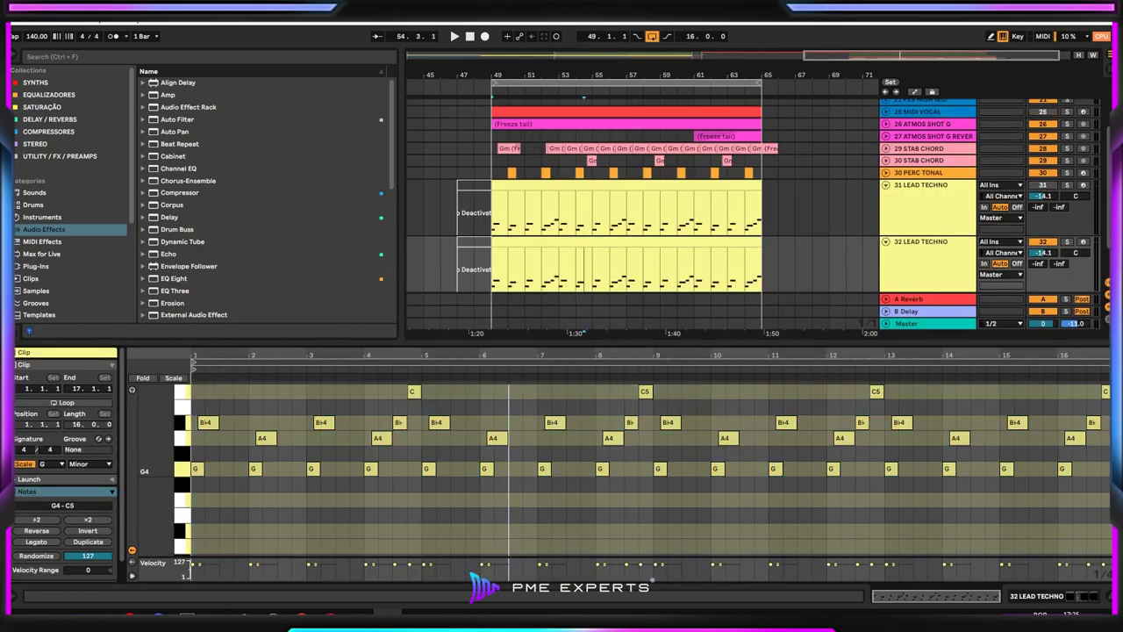
key("plus")
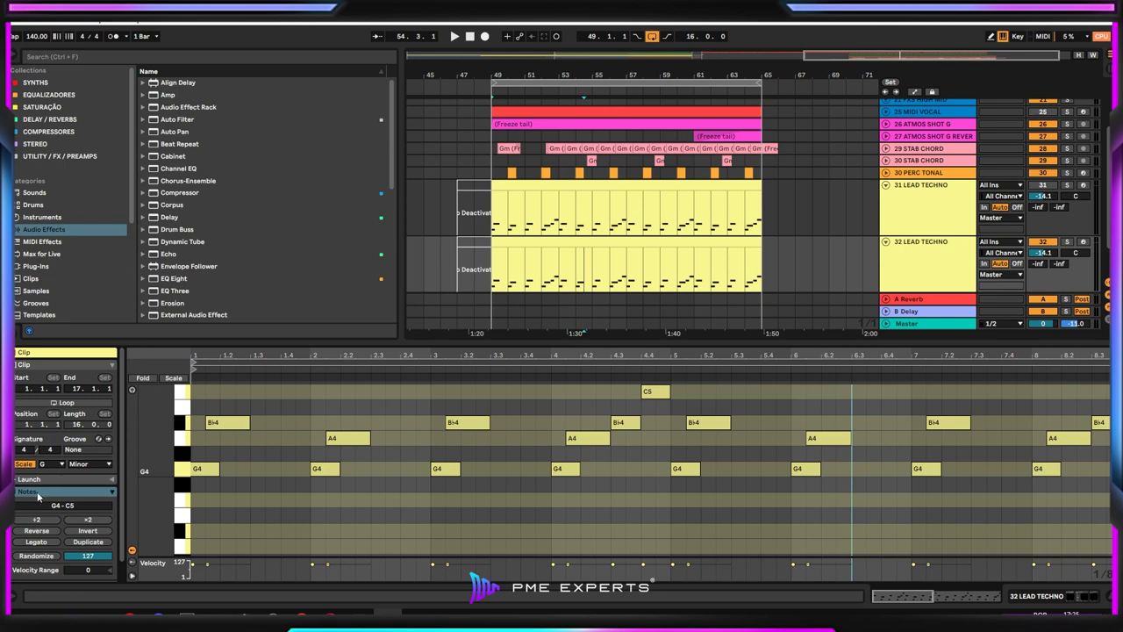
- Reset the Serum instrument on the duplicated 32 LEAD TECHNO track to the initial preset
left_click(904, 260)
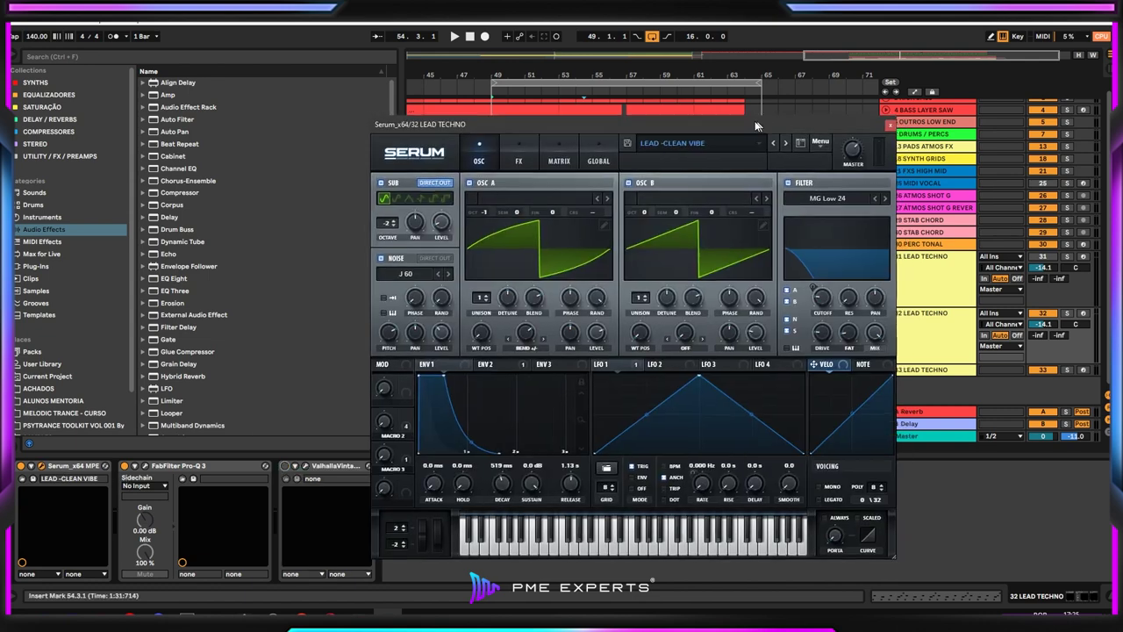
left_click(816, 143)
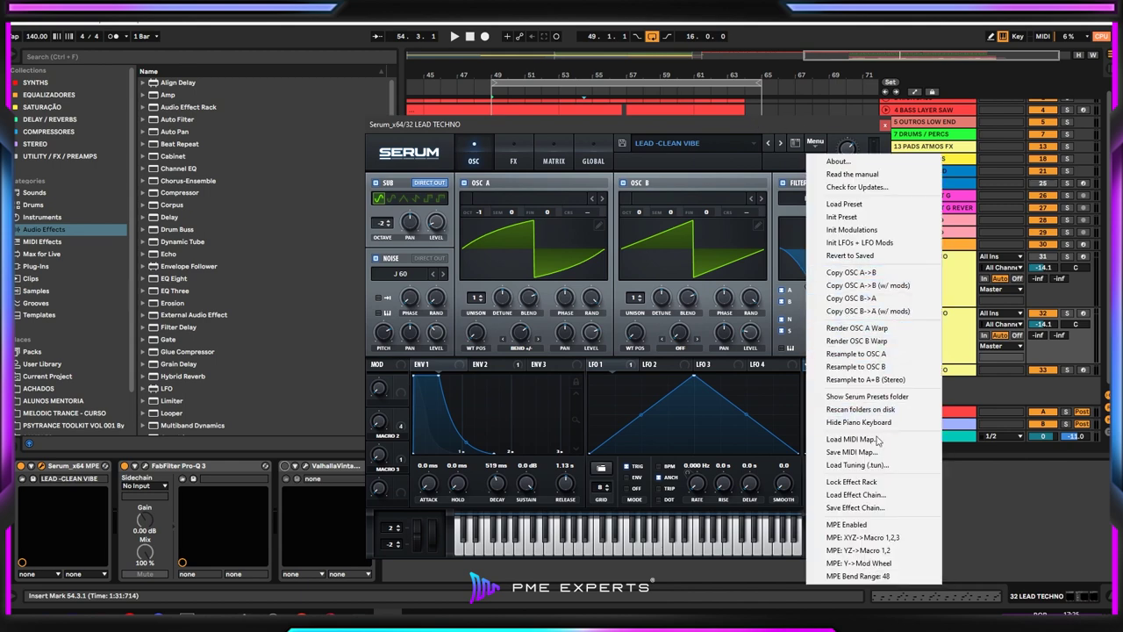
left_click(874, 218)
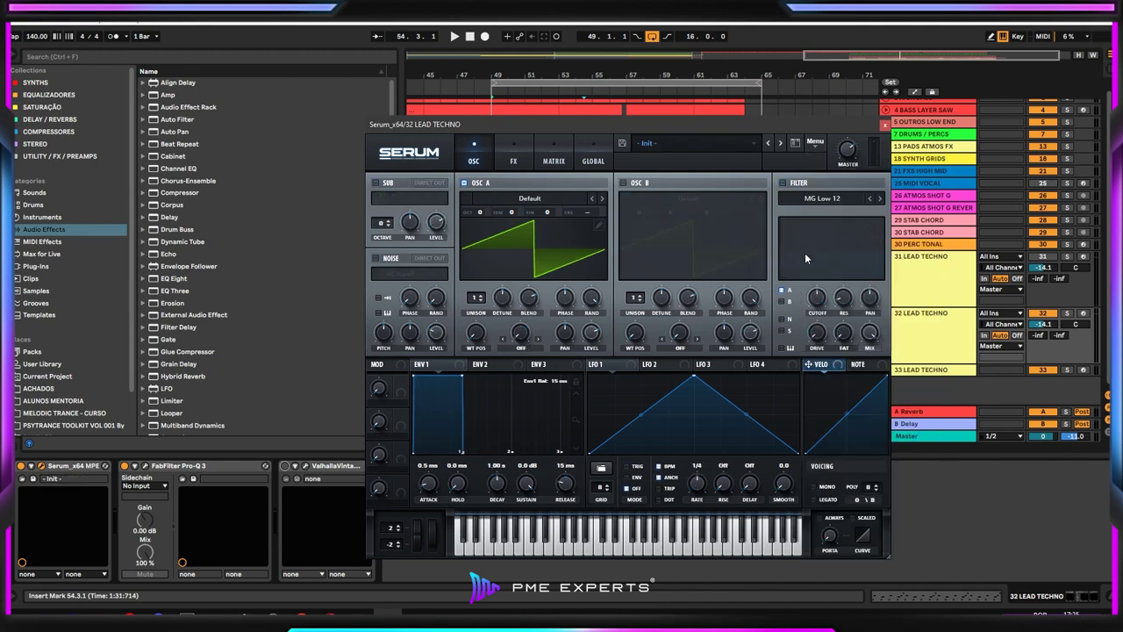
left_click_drag(662, 127, 600, 120)
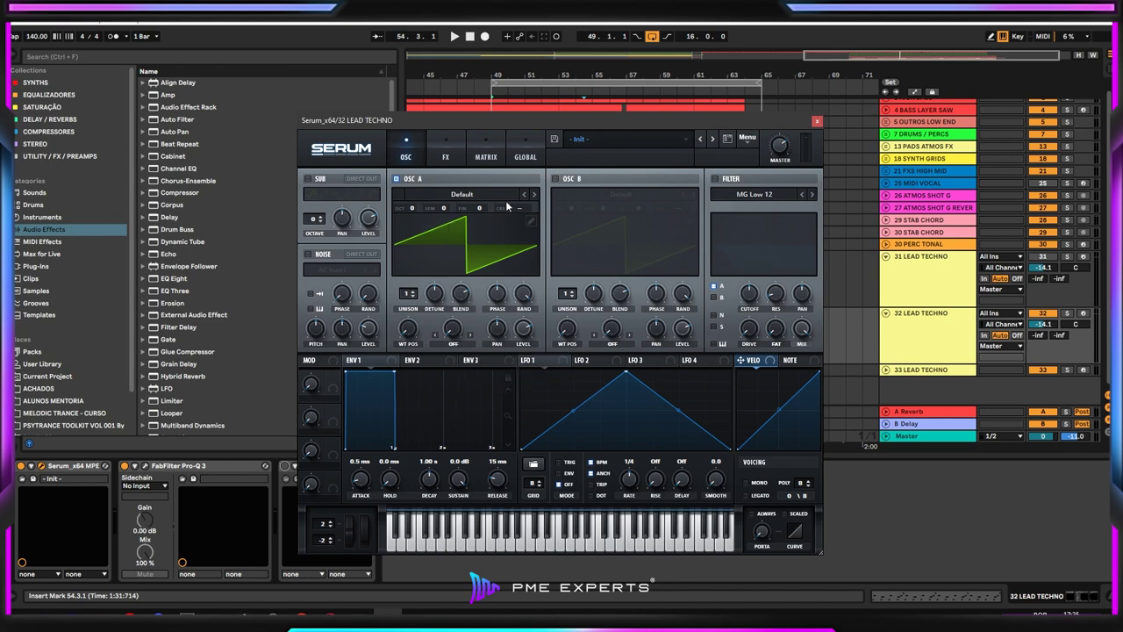
- Turn on oscillator B at octave +1, set oscillator A to octave -1, and close the synth window
left_click(555, 179)
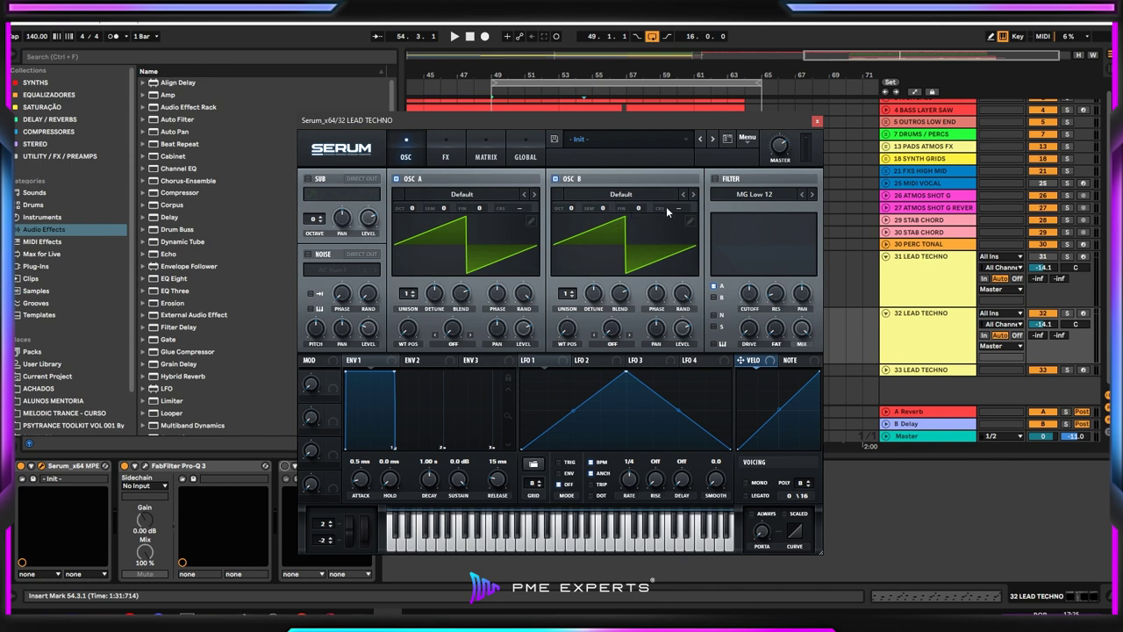
left_click_drag(572, 208, 578, 206)
left_click_drag(414, 211, 417, 219)
left_click(817, 121)
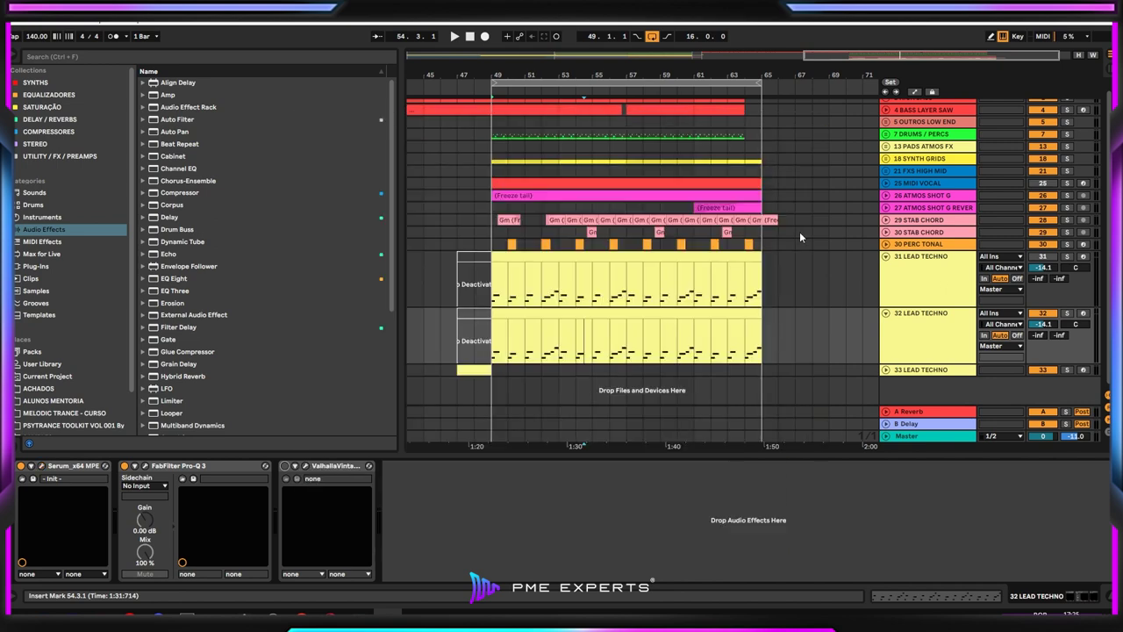
- Solo the 32 LEAD TECHNO track and play the looped section to hear the new sound
left_click(628, 317)
key("space")
left_click(1069, 314)
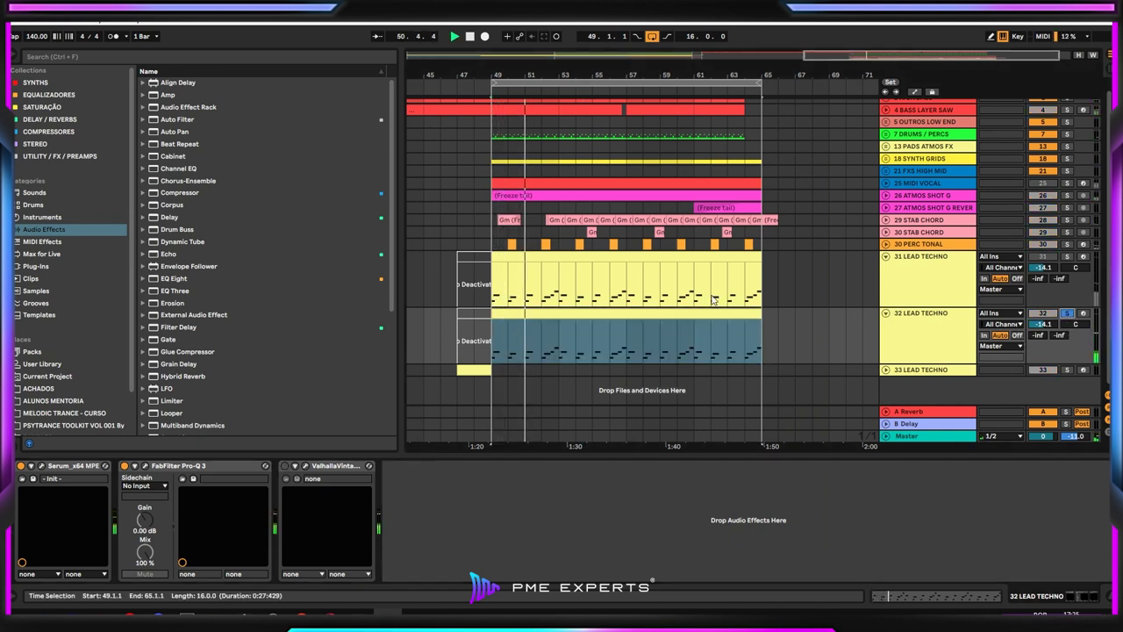
key("space")
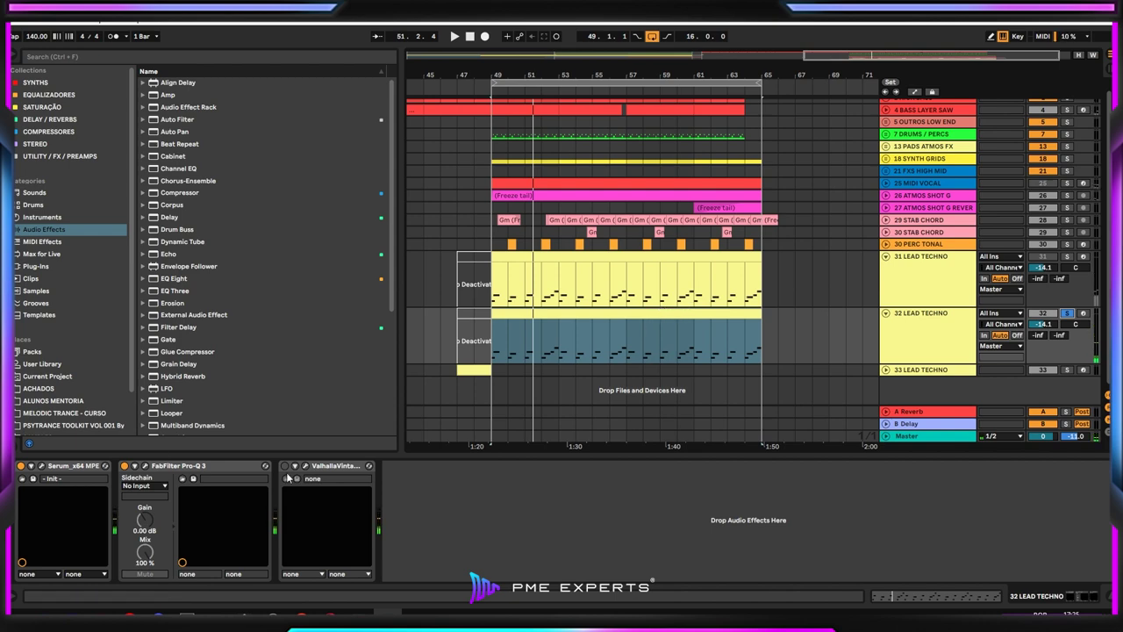
- Enable the synth's filter, choose the MG Low 24 type, and adjust its cutoff with both oscillators routed through it
left_click(40, 466)
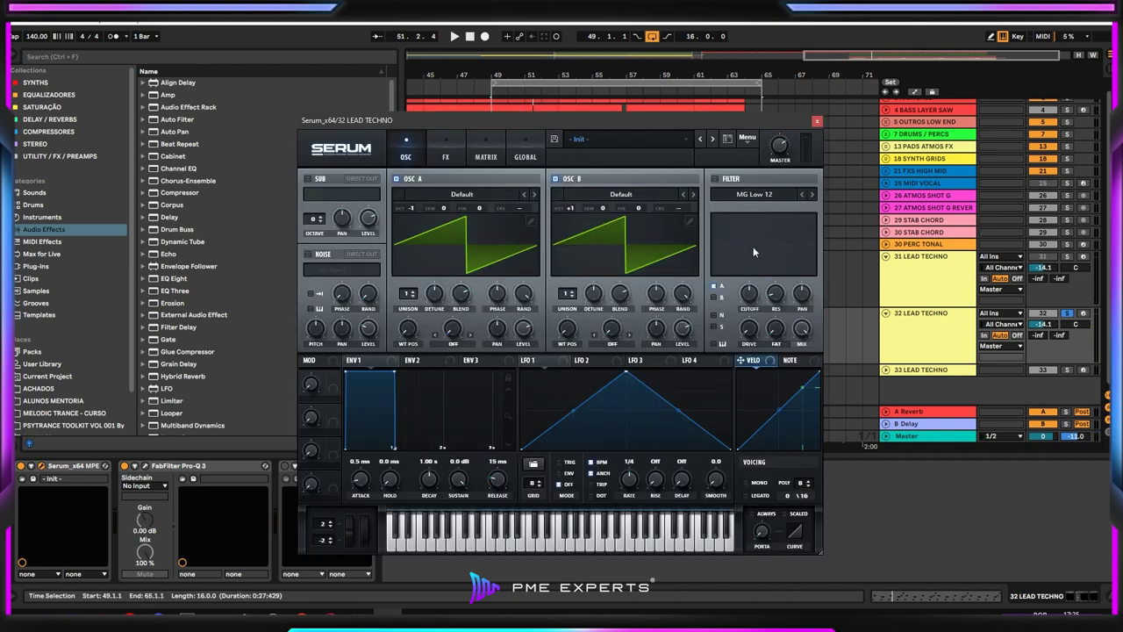
left_click(715, 179)
left_click(812, 194)
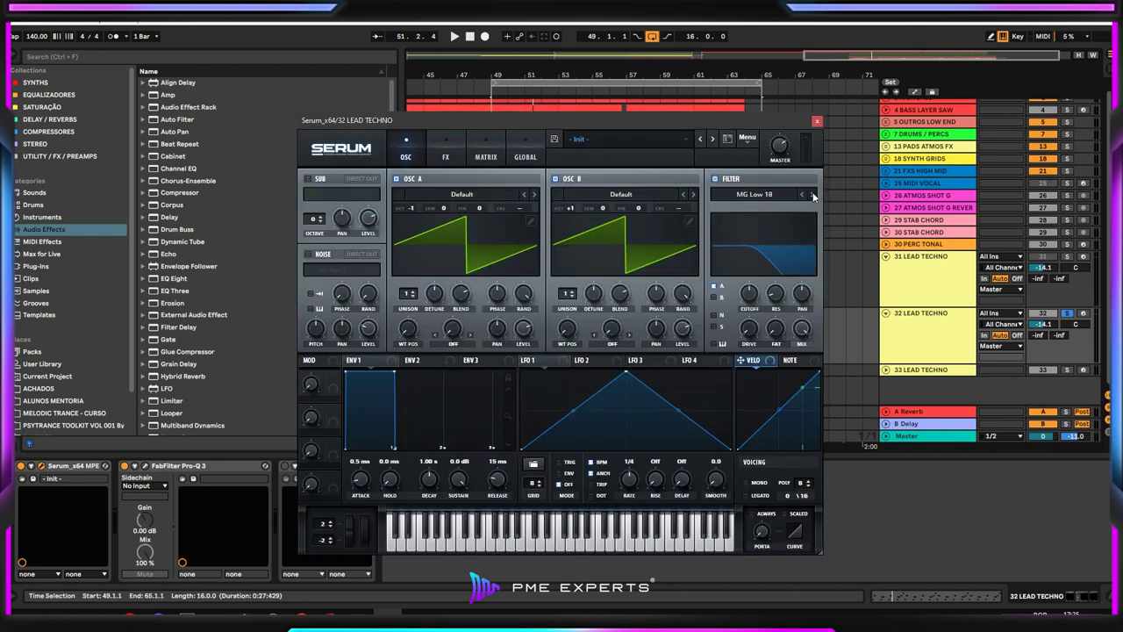
left_click(813, 194)
left_click_drag(779, 286, 744, 267)
key("space")
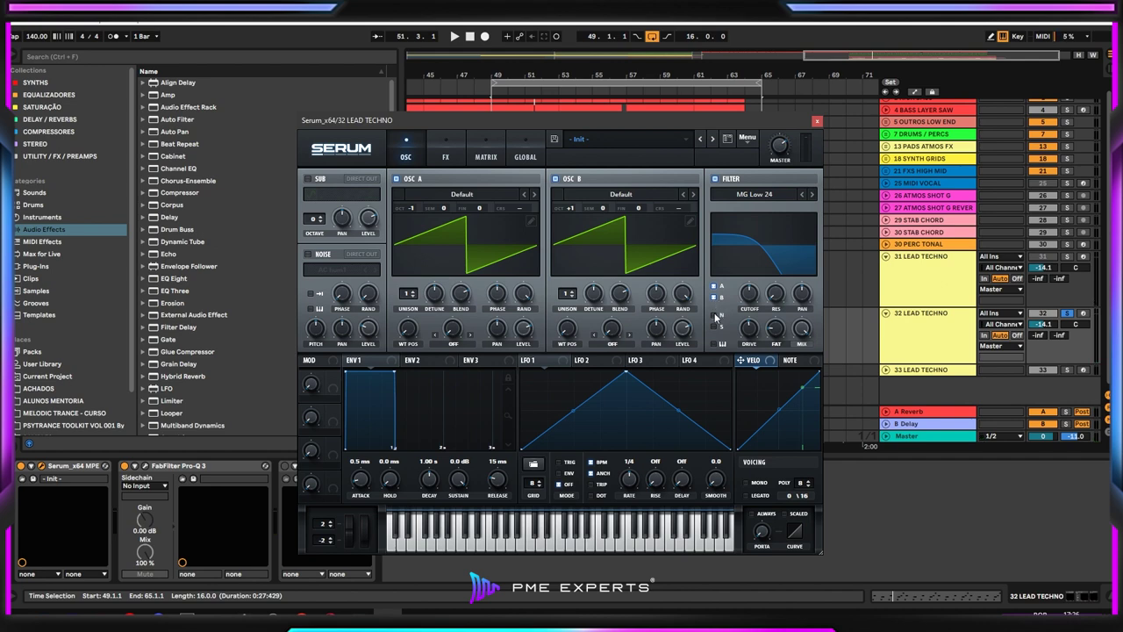
- Enable the noise and sub oscillators, set the sub octave to -3, and load the Analog ARP white noise
left_click(308, 253)
left_click(308, 178)
key("space")
left_click_drag(318, 219, 321, 227)
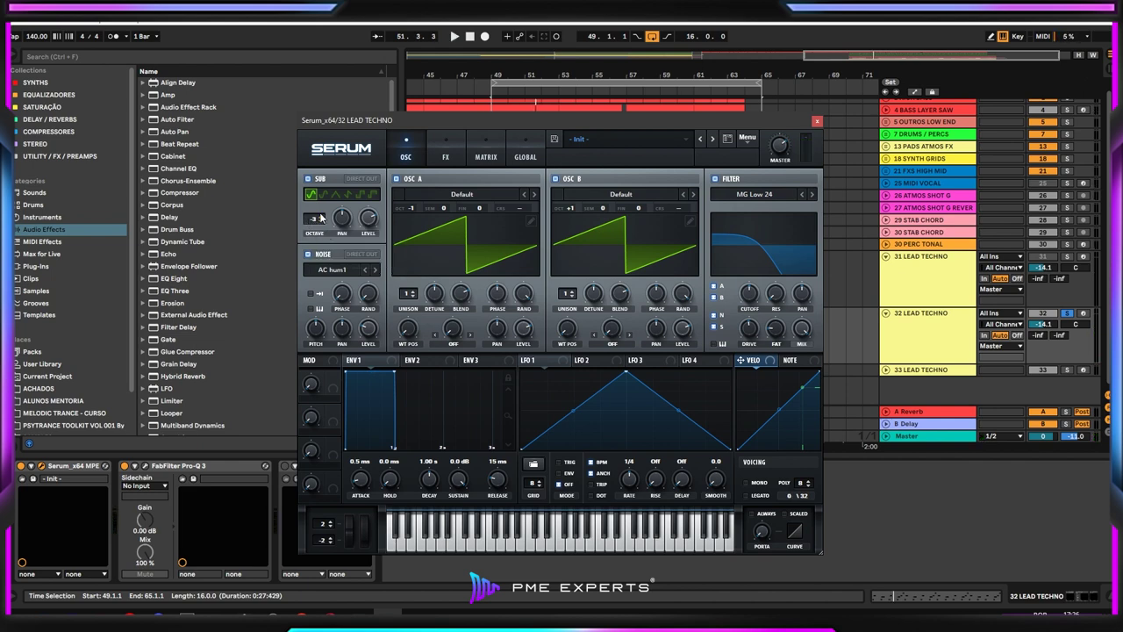
left_click(358, 277)
mouse_move(508, 179)
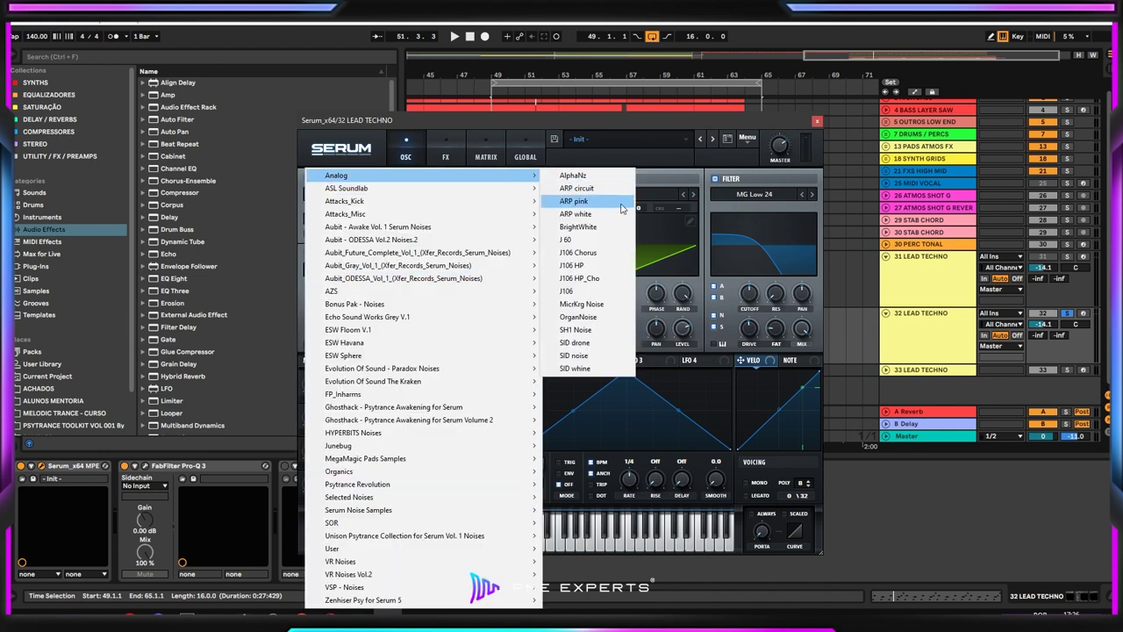
left_click(623, 216)
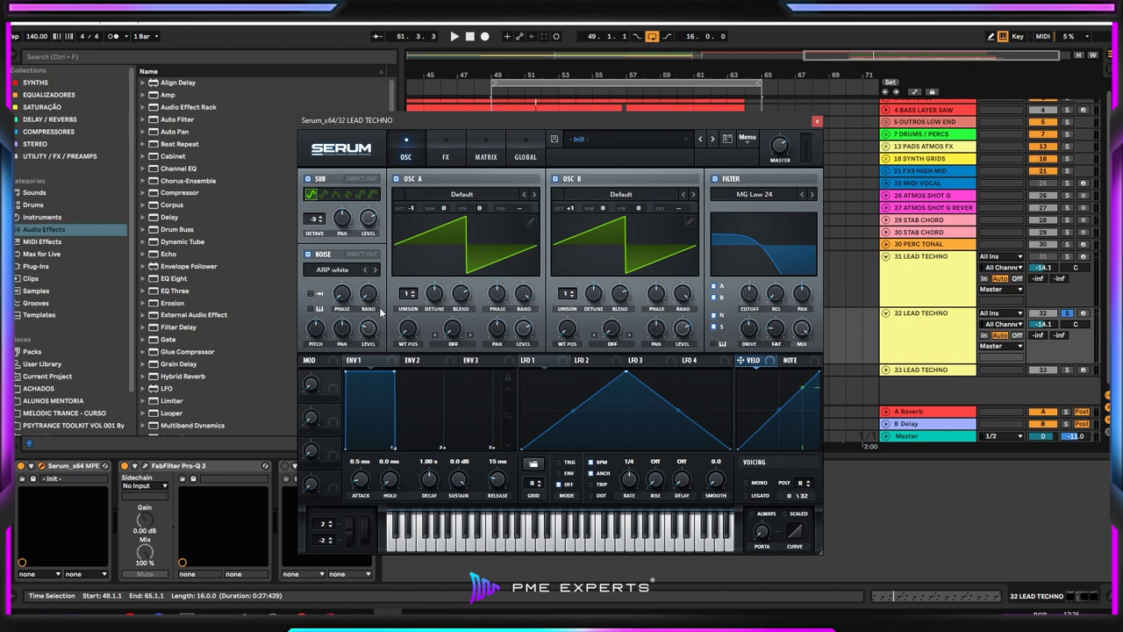
- Play the loop while raising the filter cutoff to about 4332 Hz and adjusting the master volume
key("space")
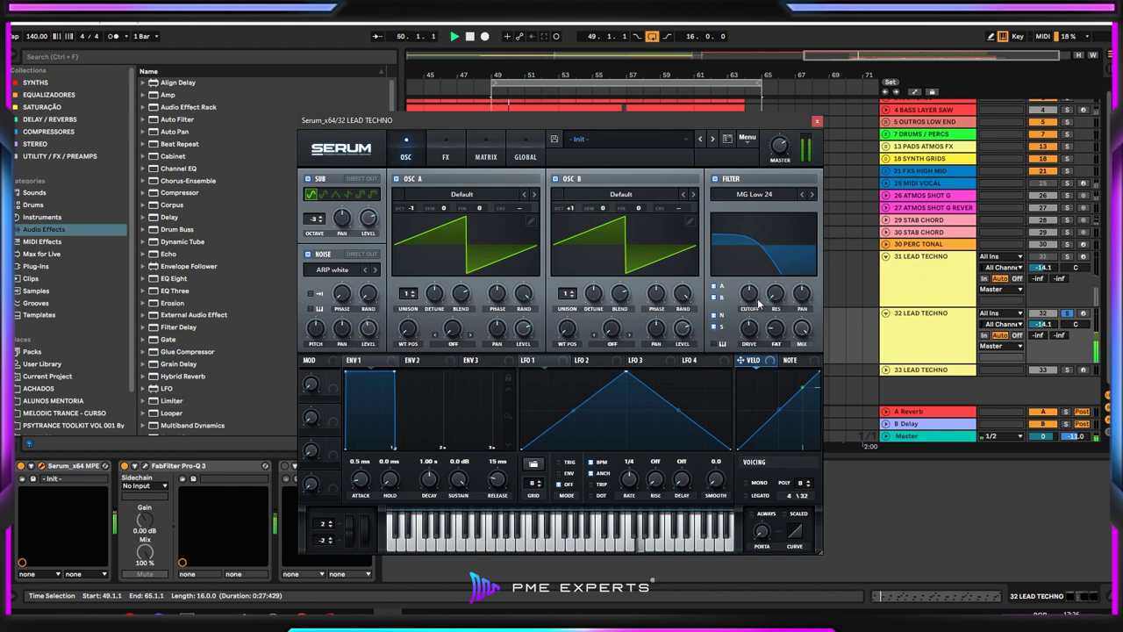
left_click_drag(758, 302, 761, 260)
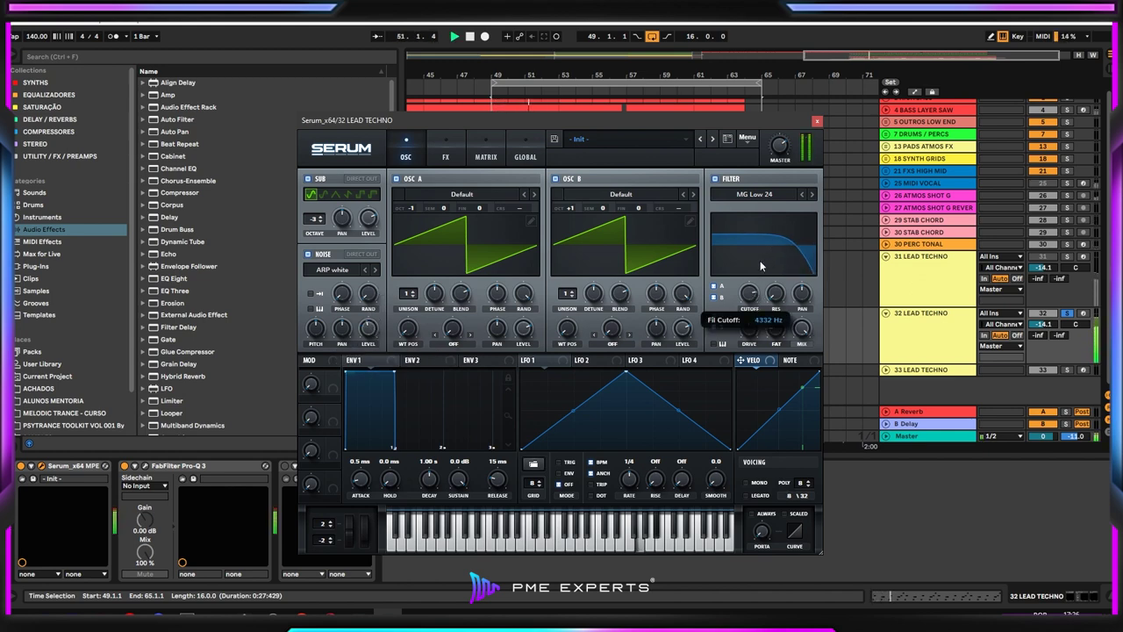
left_click_drag(780, 146, 768, 176)
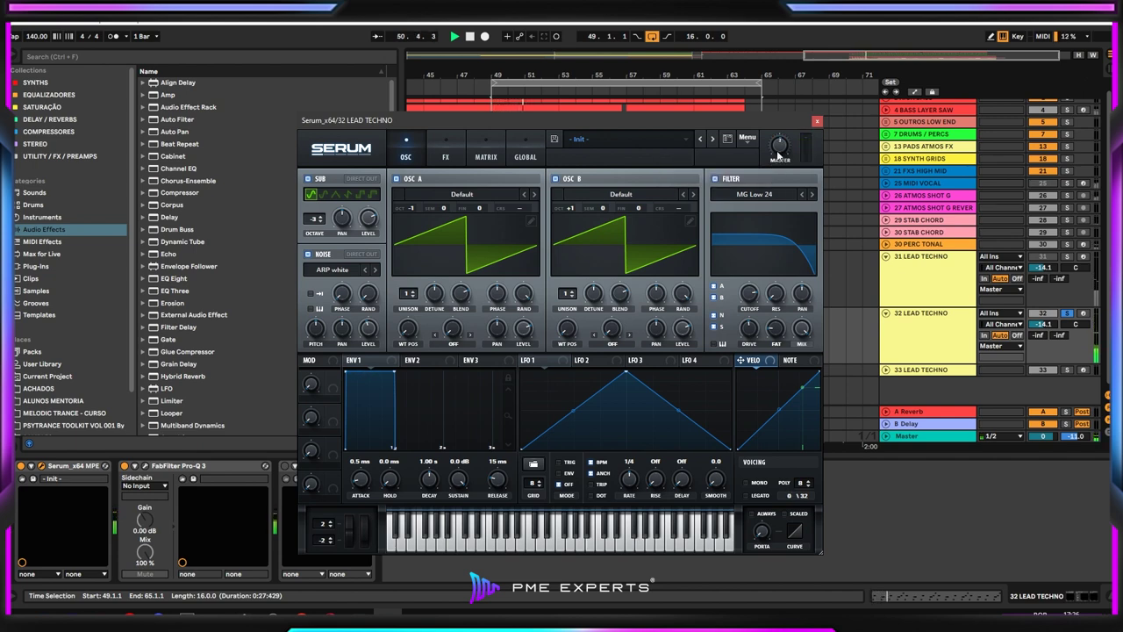
mouse_move(358, 246)
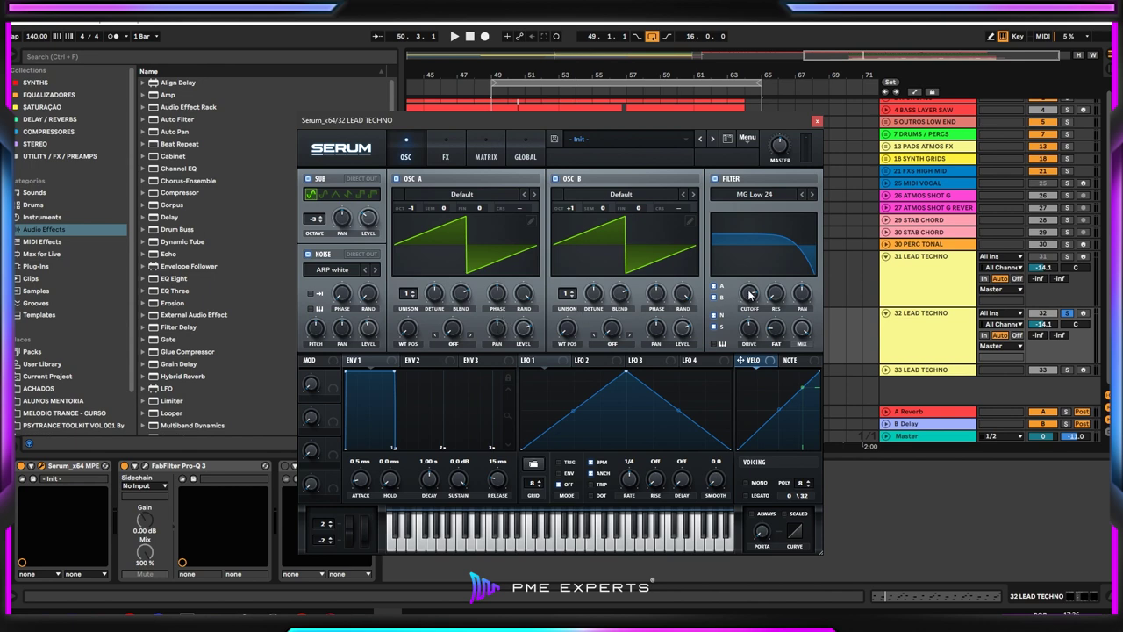
- Lower the filter cutoff to its minimum, assign envelope 2 to it, and set that envelope's attack to 34 ms
left_click_drag(750, 296, 734, 346)
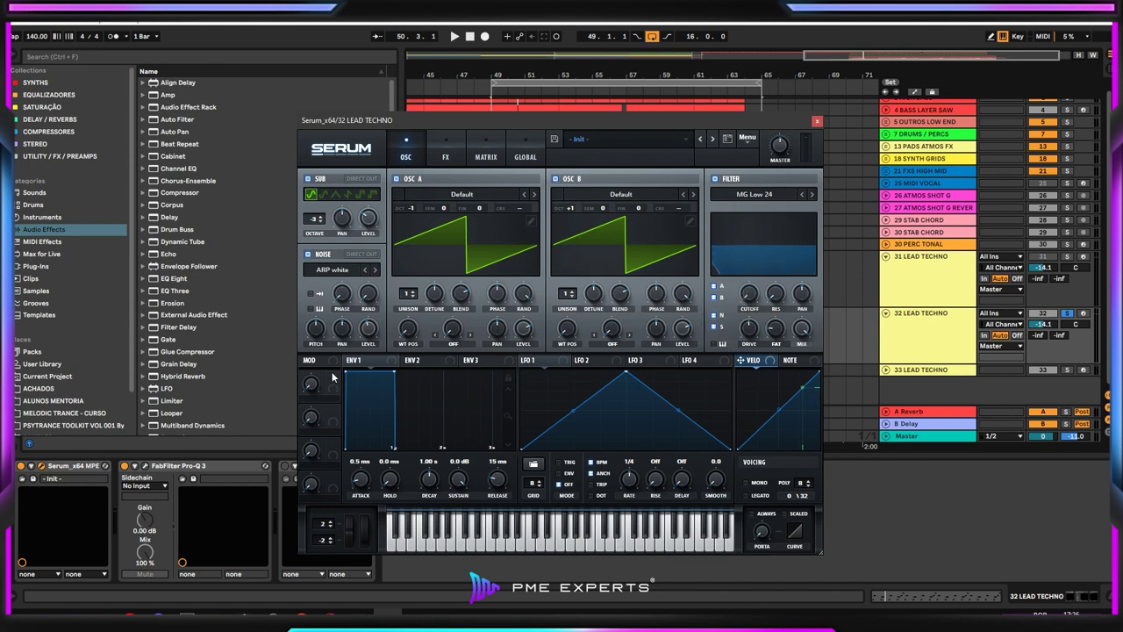
left_click(429, 363)
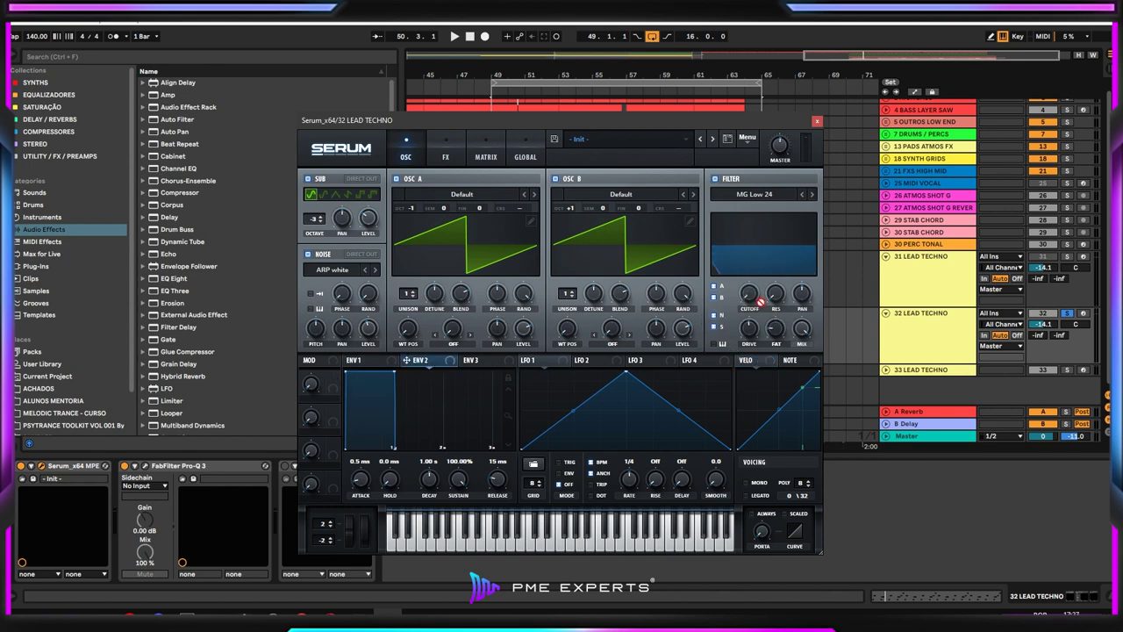
left_click_drag(760, 302, 757, 298)
left_click_drag(366, 478, 368, 466)
- Play the loop while adjusting envelope 2's modulation depth on the filter and the base cutoff frequency
key("space")
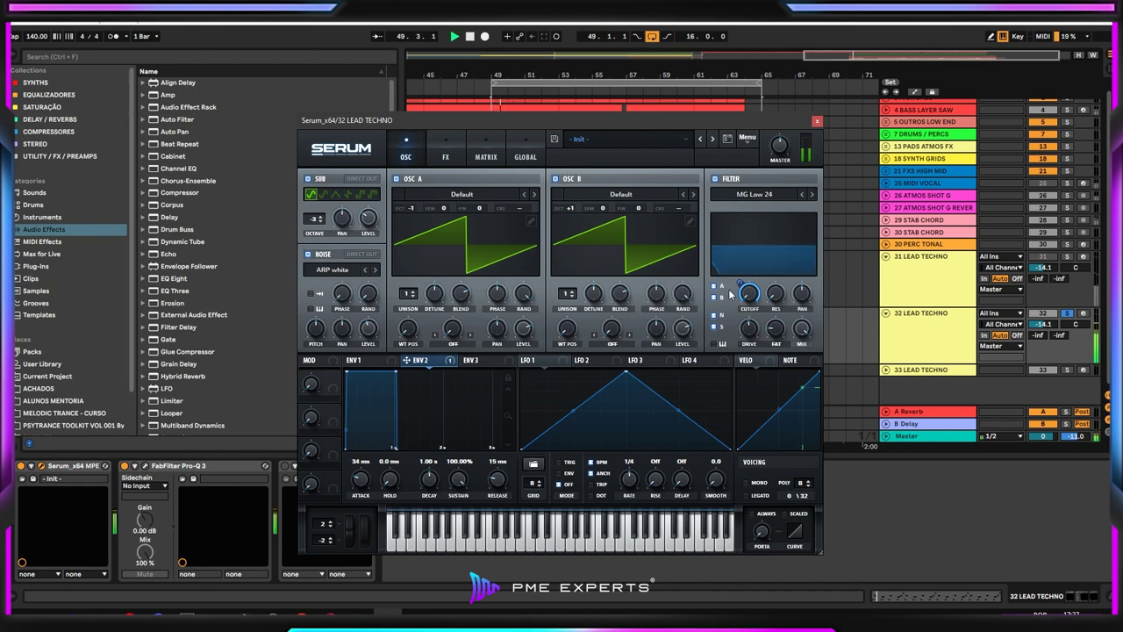
left_click_drag(739, 285, 740, 329)
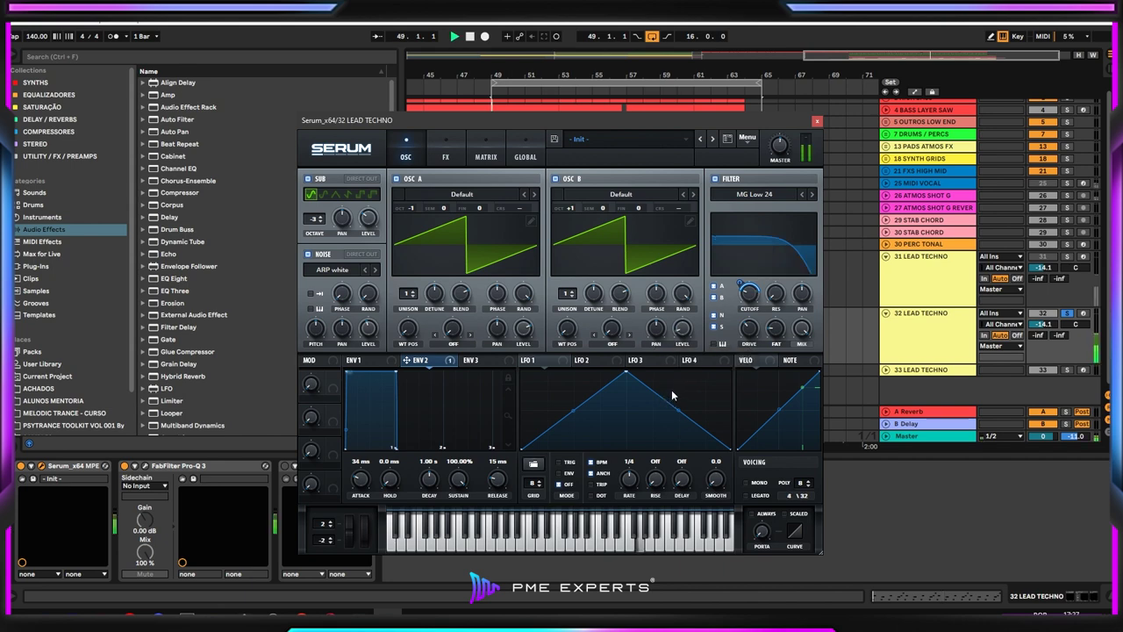
scroll(686, 331, "down", 4)
mouse_move(361, 348)
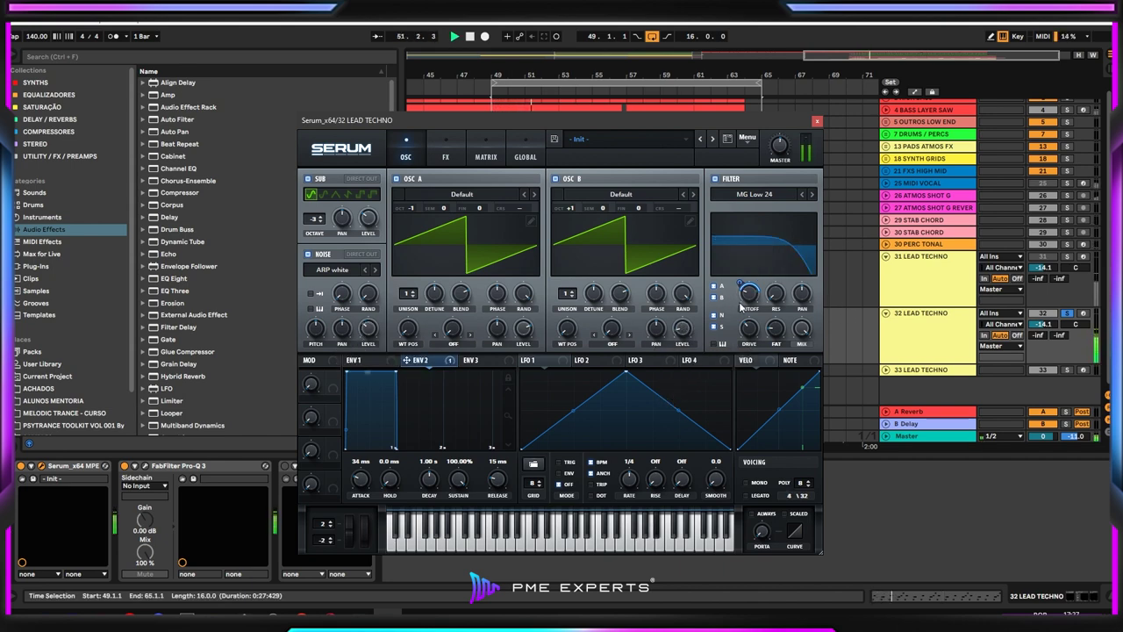
mouse_move(751, 276)
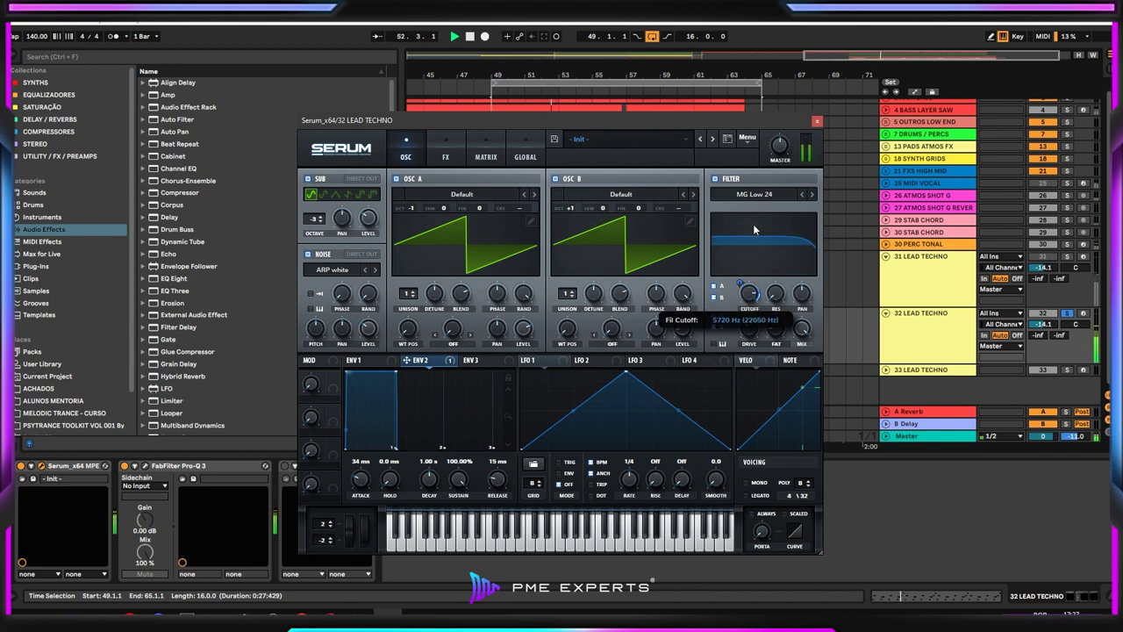
scroll(746, 296, "down", 5)
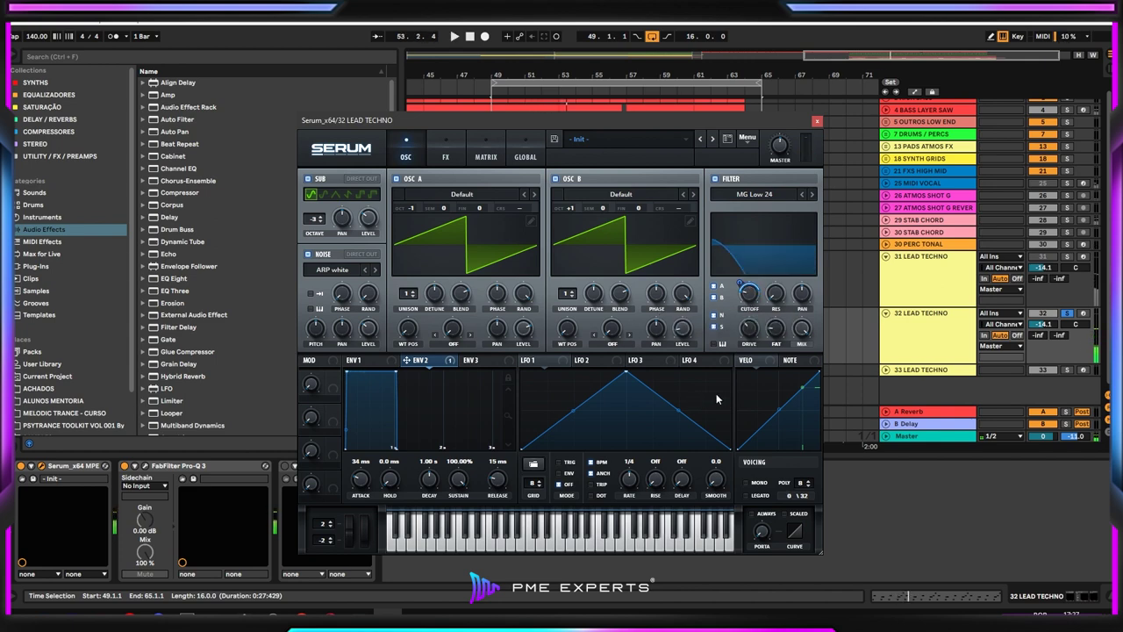
- Enable mono, legato and always-on portamento, try an 86 ms glide time, and readjust it while the loop plays
left_click(744, 484)
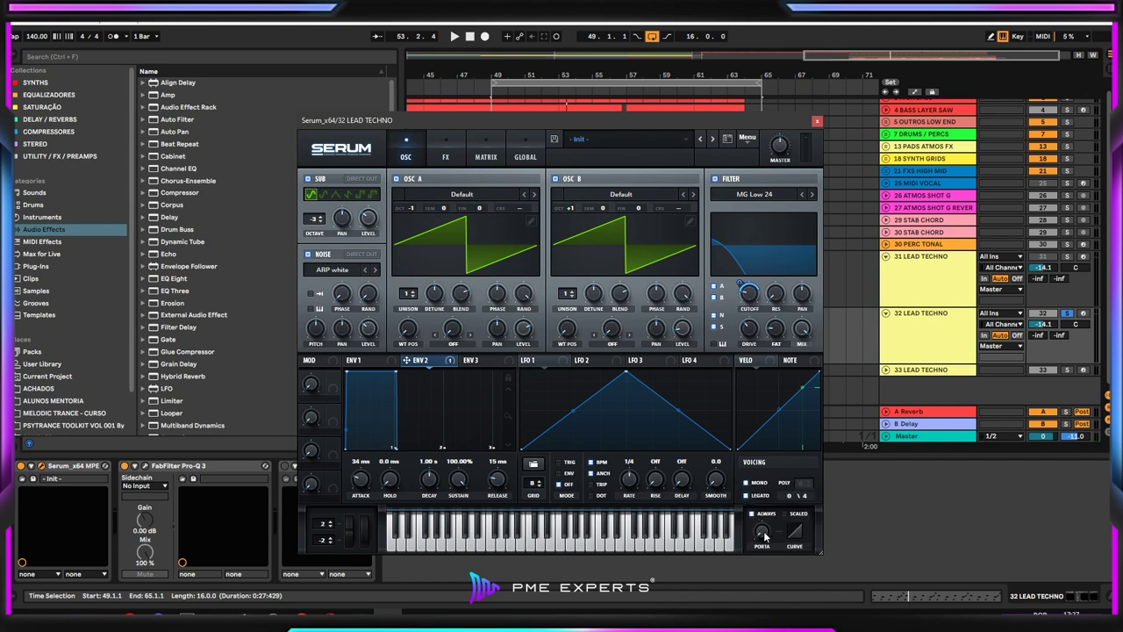
left_click_drag(765, 536, 764, 497)
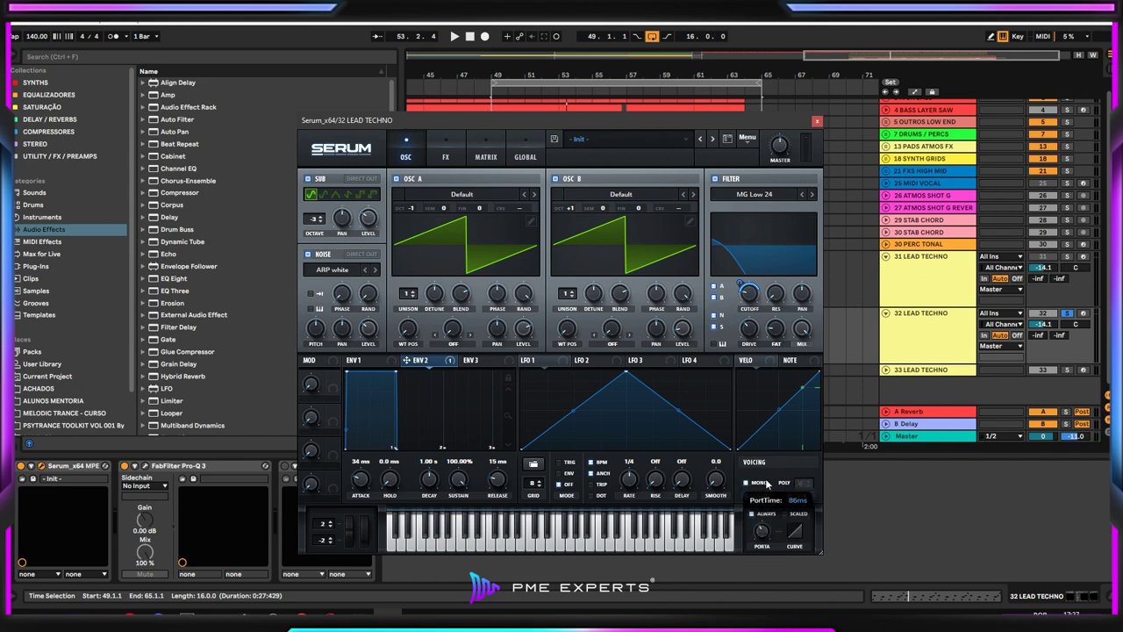
key("space")
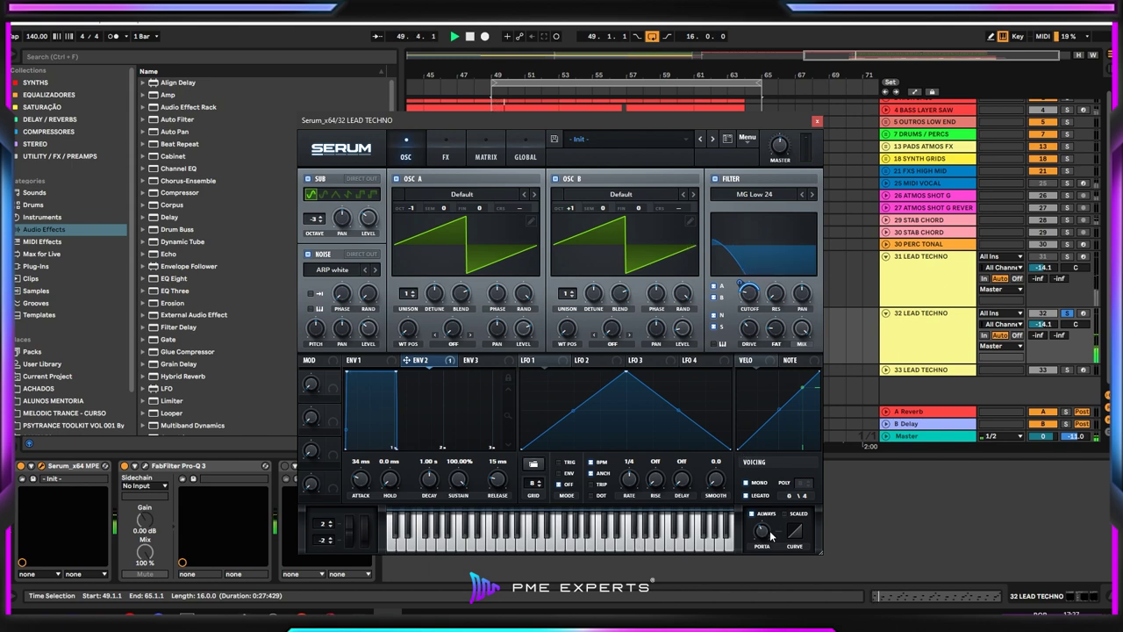
left_click_drag(770, 536, 760, 555)
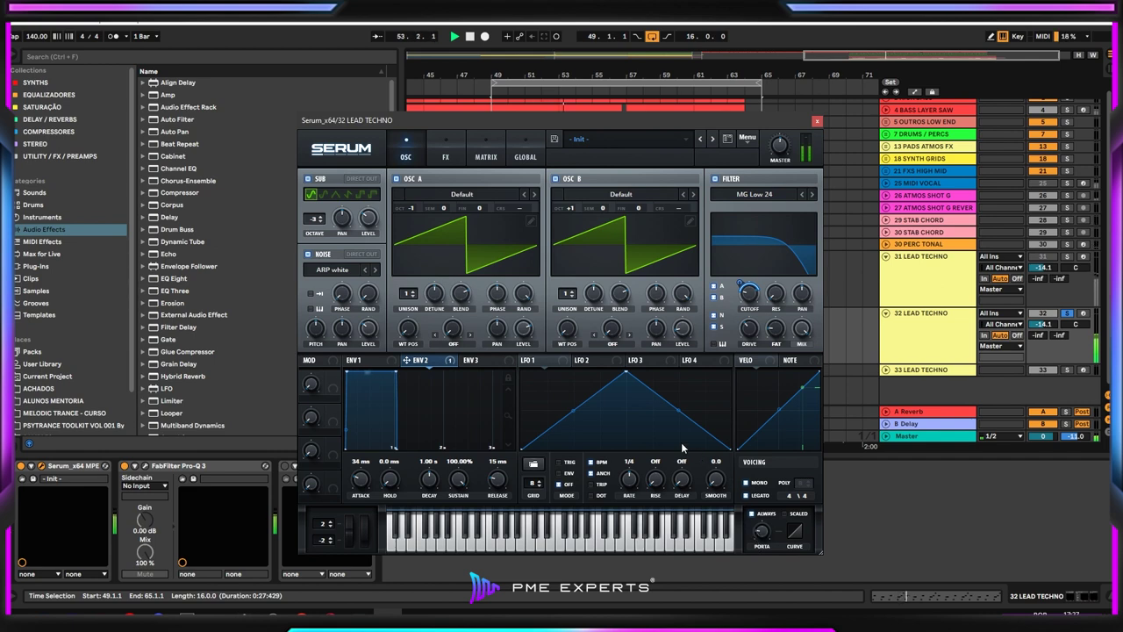
- Fine-tune the filter's base cutoff while the loop plays, and apply a Bend +/- warp to oscillator A
mouse_move(755, 302)
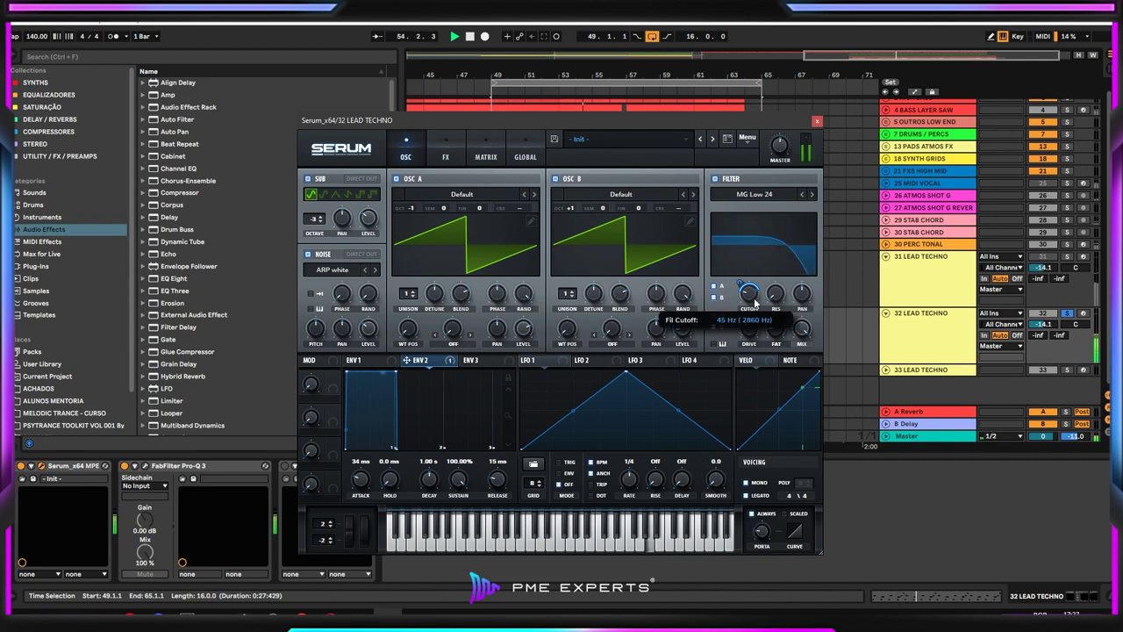
mouse_move(755, 302)
left_mouse_down()
mouse_move(739, 307)
mouse_move(746, 231)
mouse_move(736, 304)
mouse_move(742, 254)
mouse_move(753, 286)
mouse_move(735, 295)
left_mouse_up()
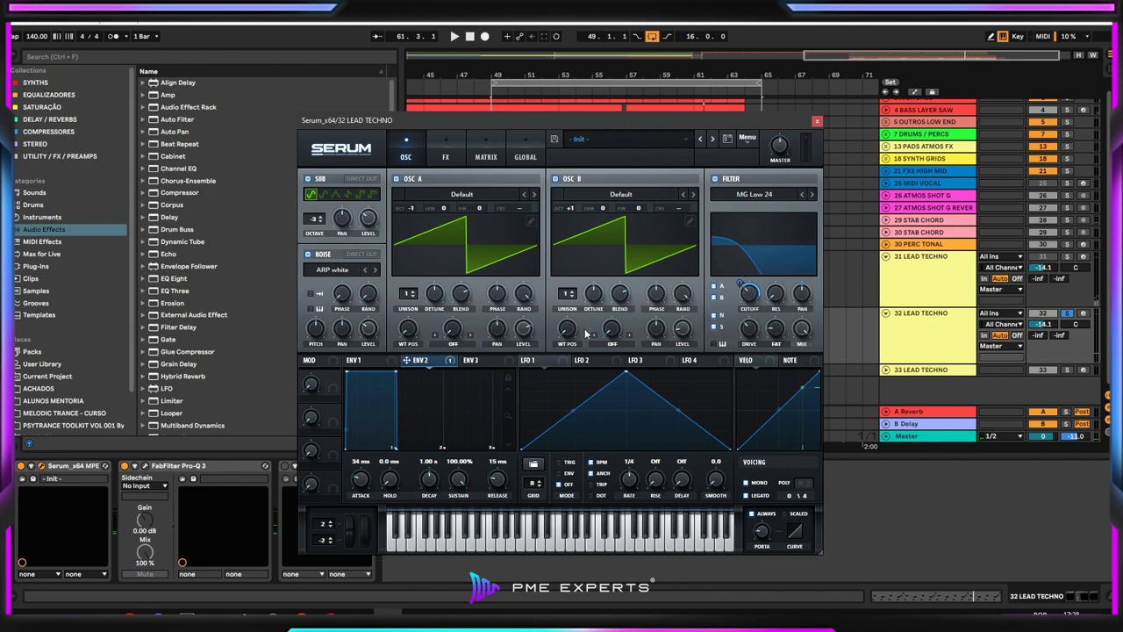
left_click(454, 345)
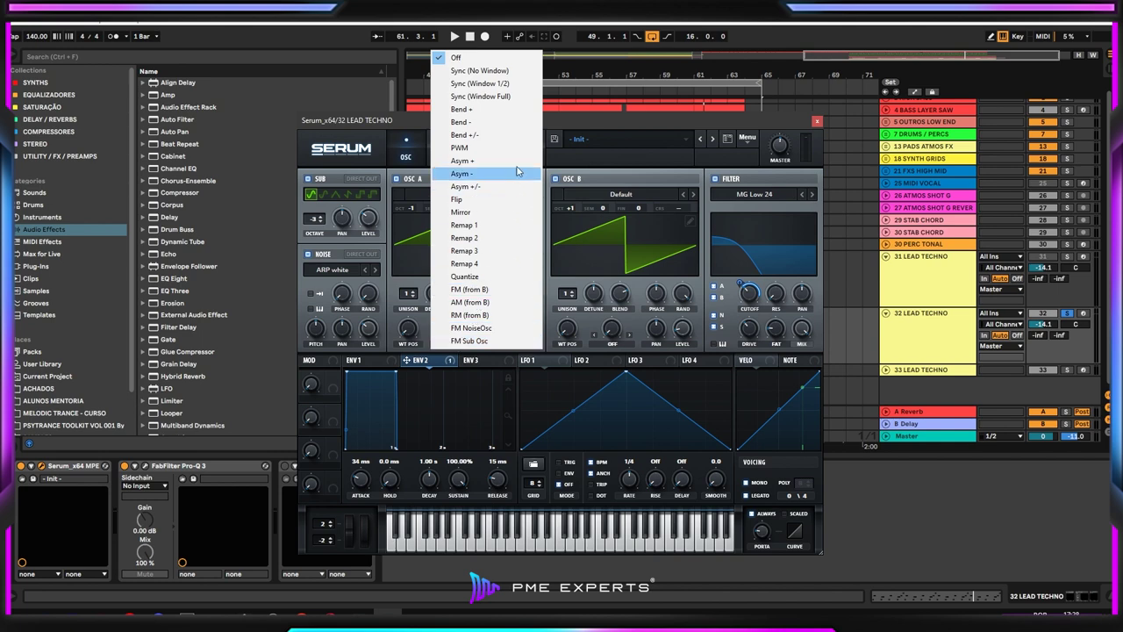
left_click(524, 136)
left_click_drag(459, 325, 463, 237)
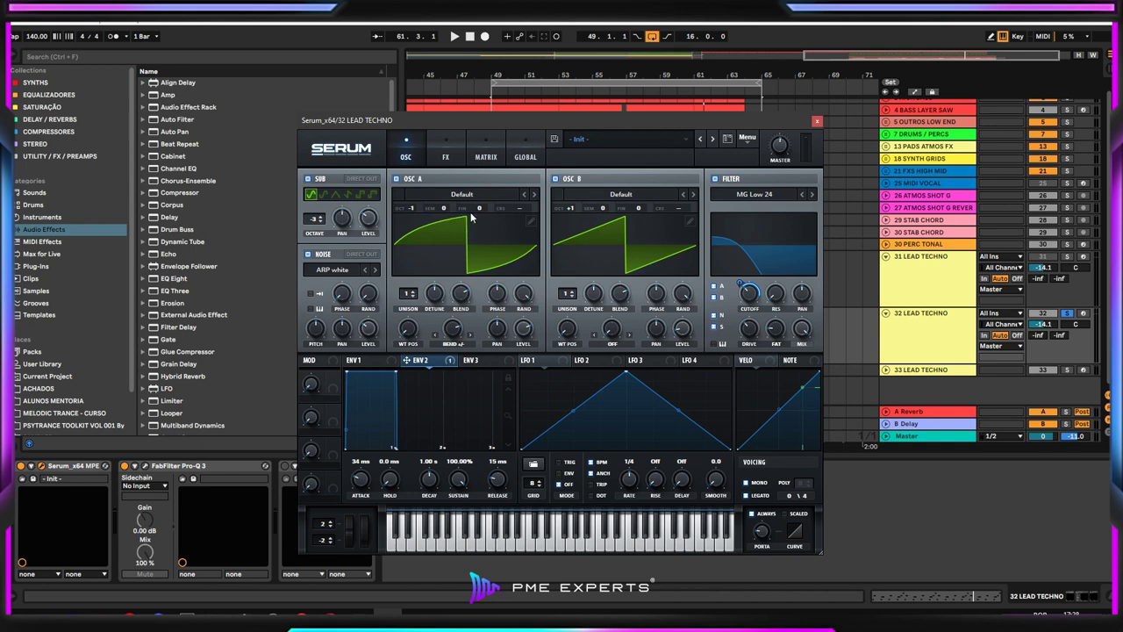
mouse_move(452, 326)
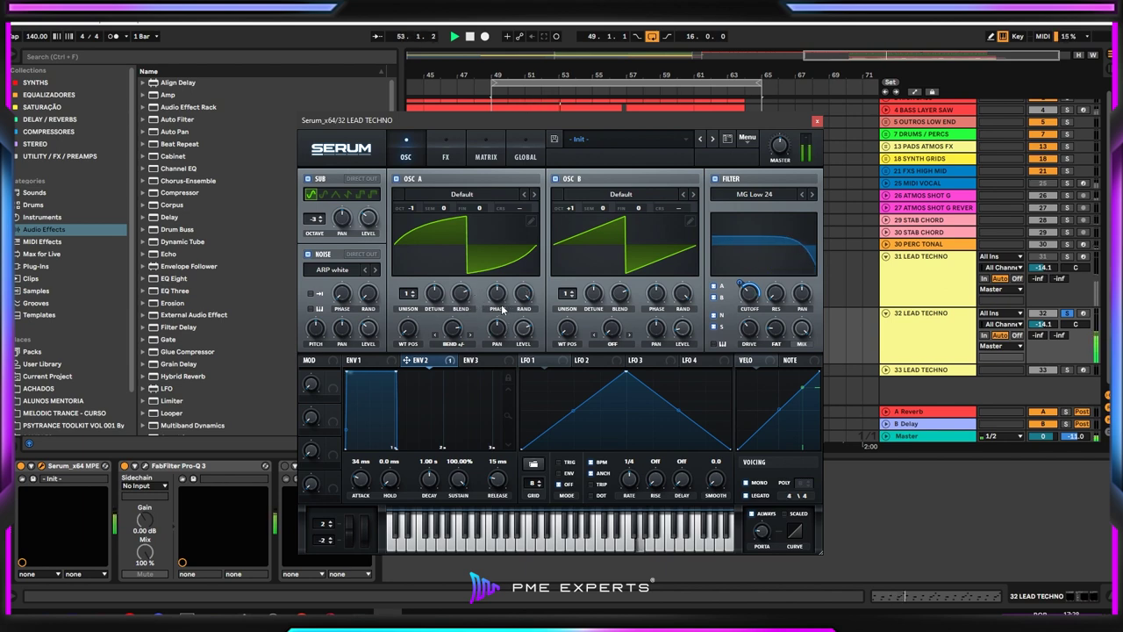
- Play the loop while readjusting envelope 2's modulation of the filter cutoff, and change the filter type to MG Low 18
mouse_move(367, 222)
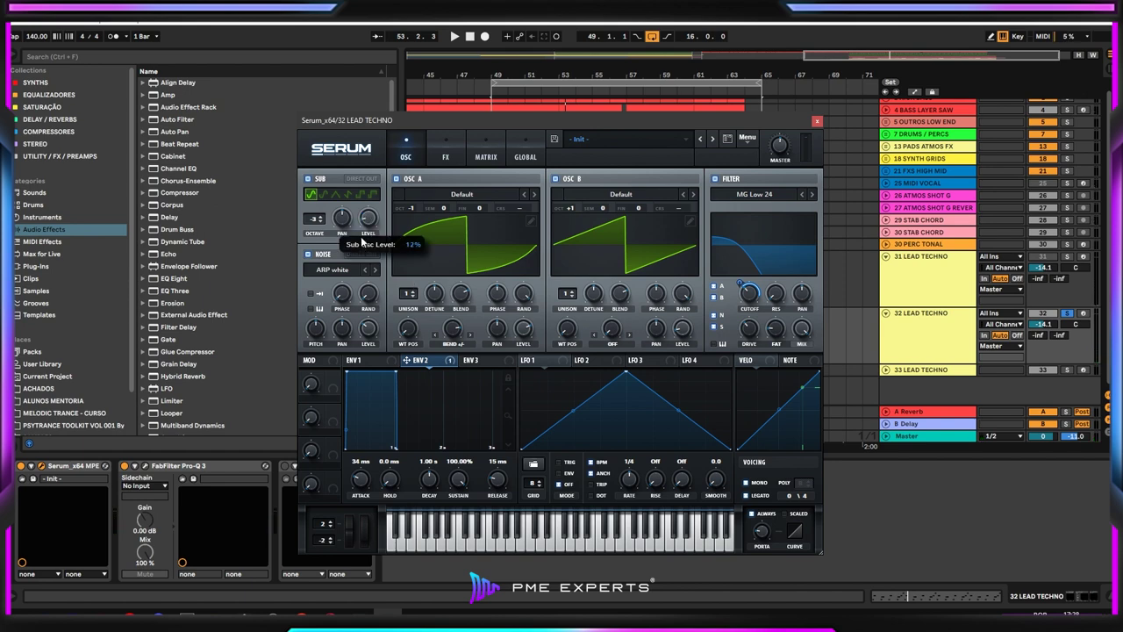
key("space")
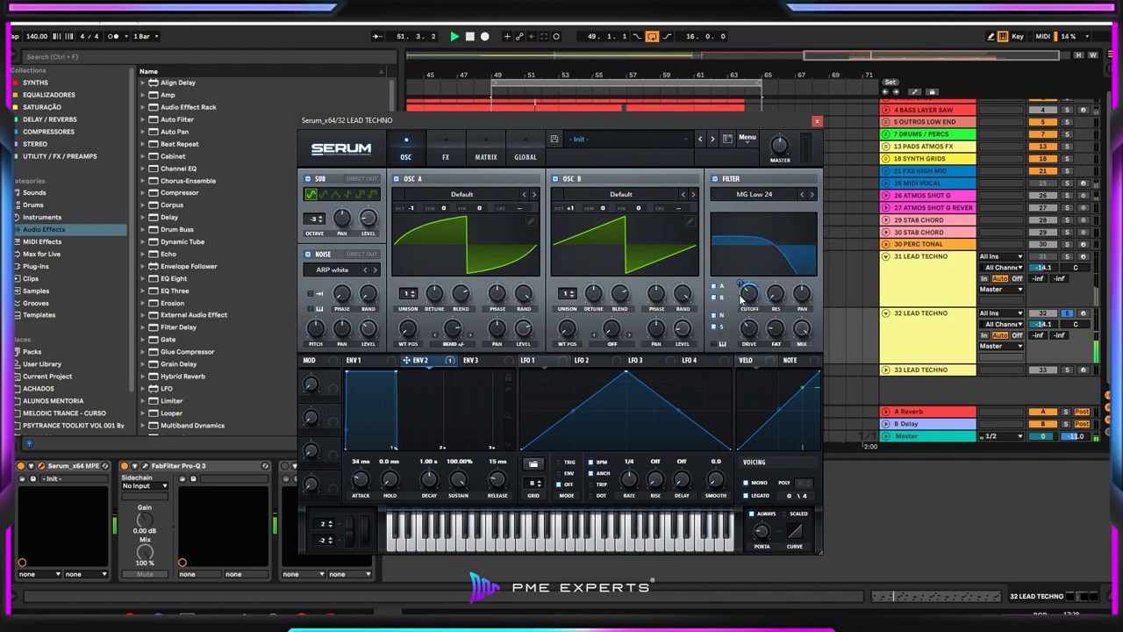
mouse_move(748, 287)
left_click_drag(749, 288, 744, 265)
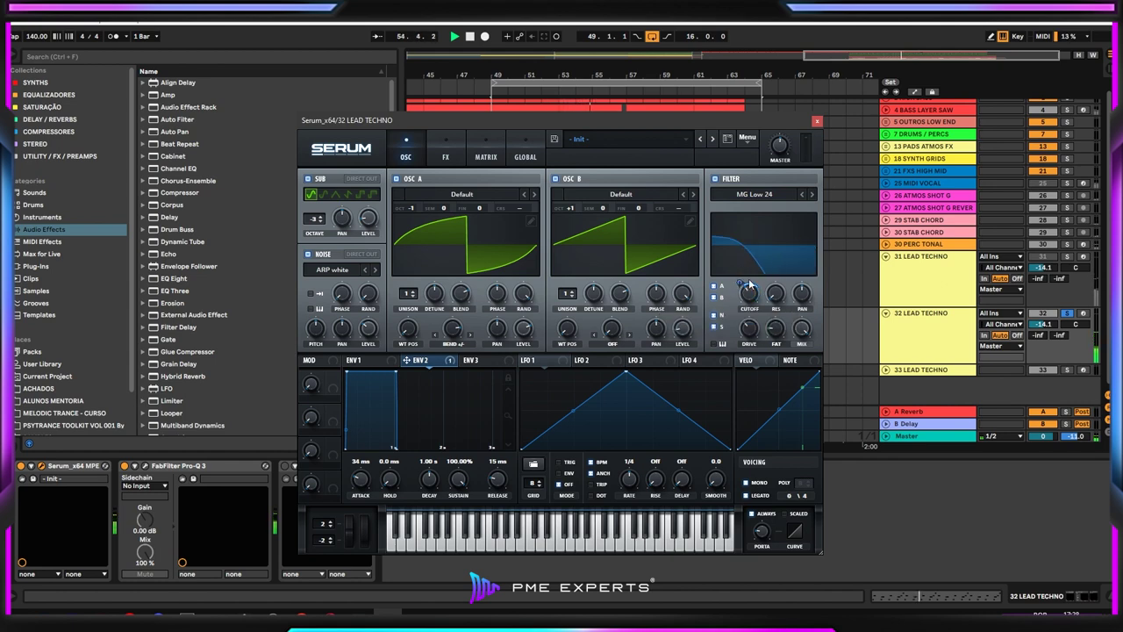
left_click(802, 195)
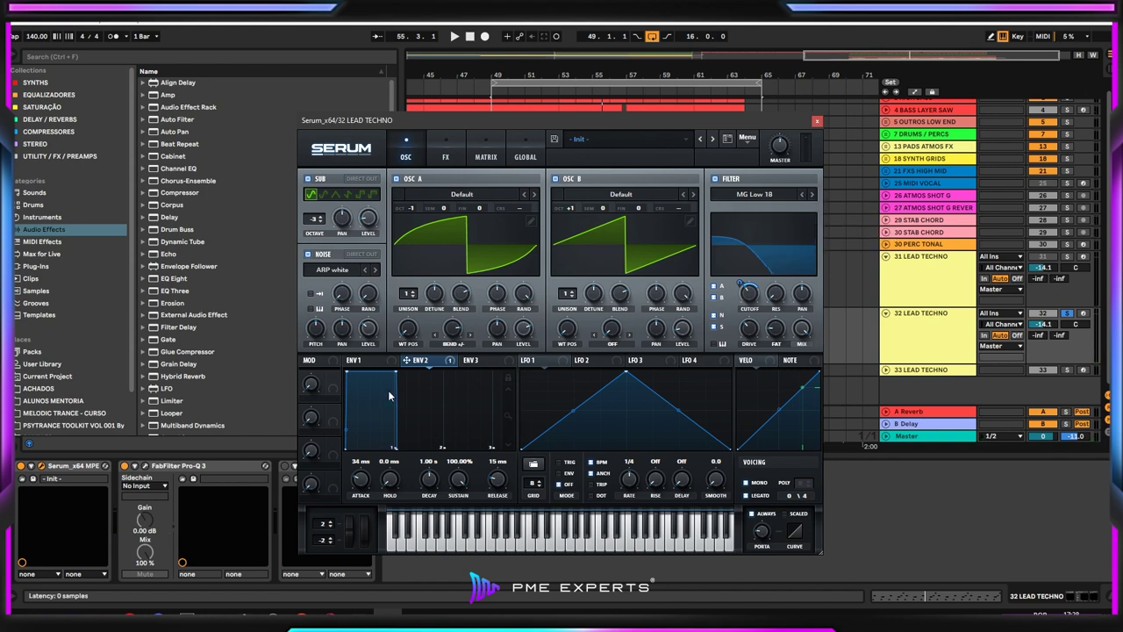
- Reshape envelope 2 during playback with 41 ms attack, 767 ms decay, 39.47% sustain and 1.14 s release
left_click_drag(390, 396, 799, 436)
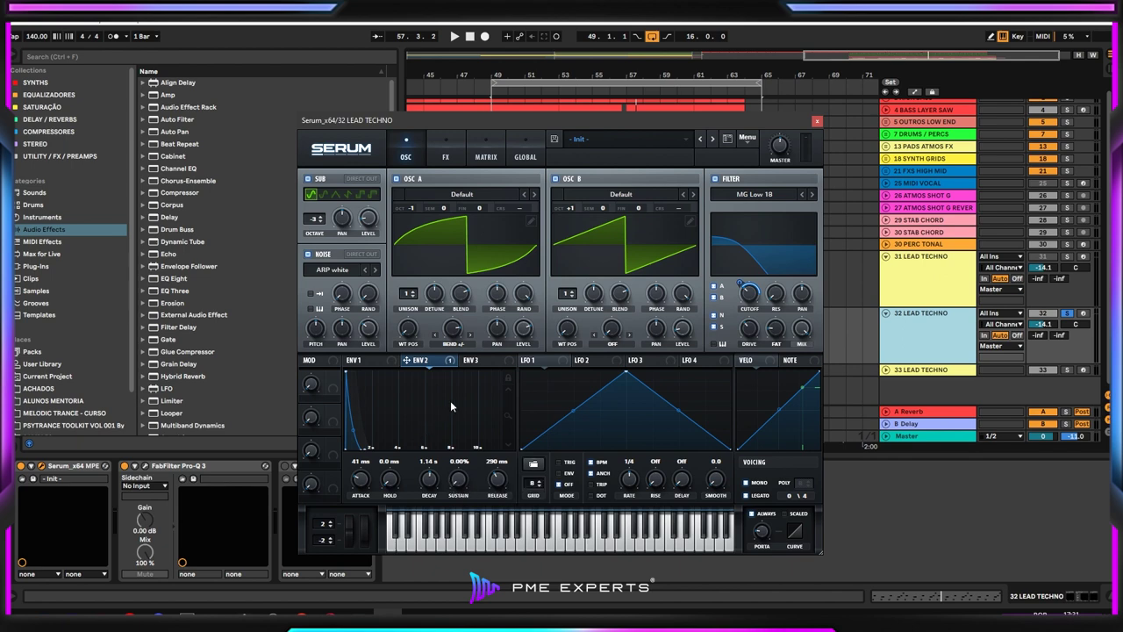
key("space")
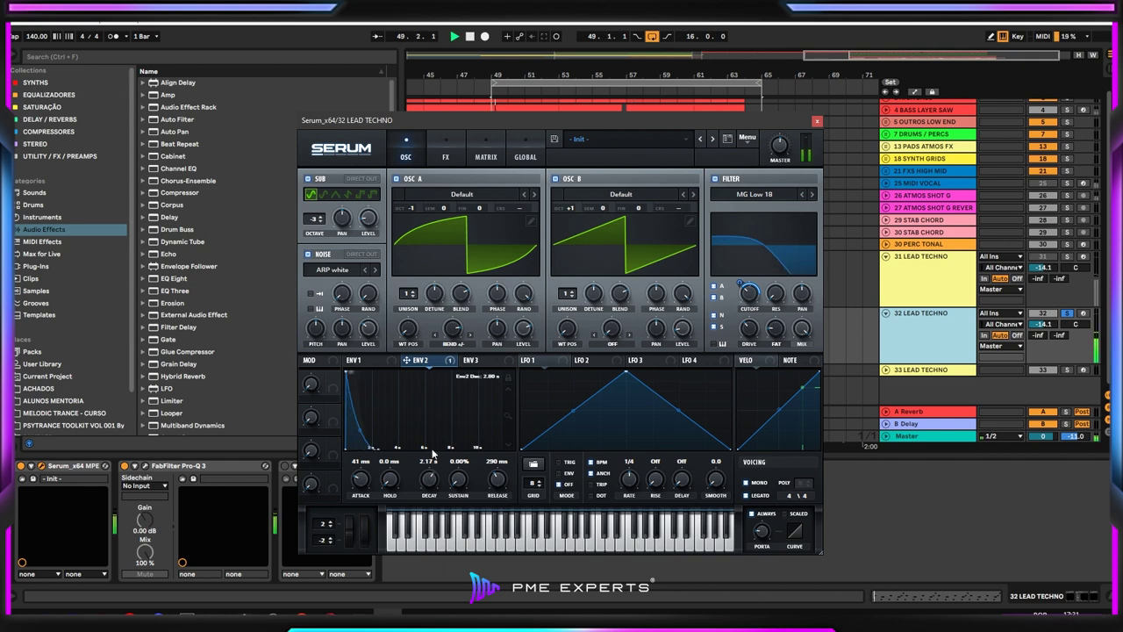
left_click_drag(428, 478, 459, 424)
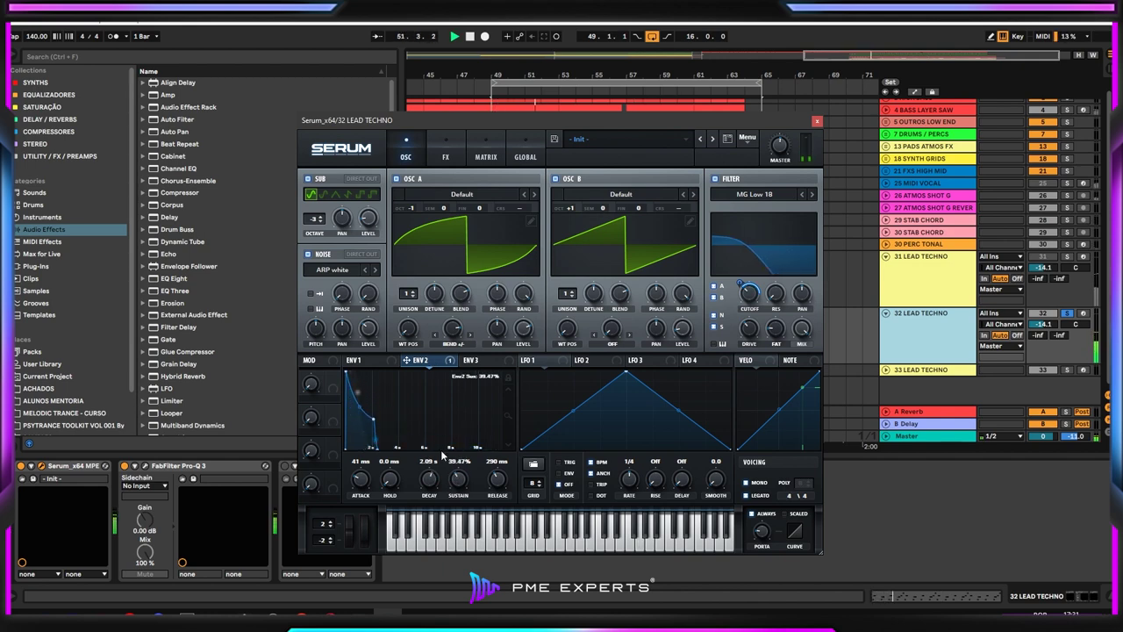
left_click_drag(429, 483, 494, 464)
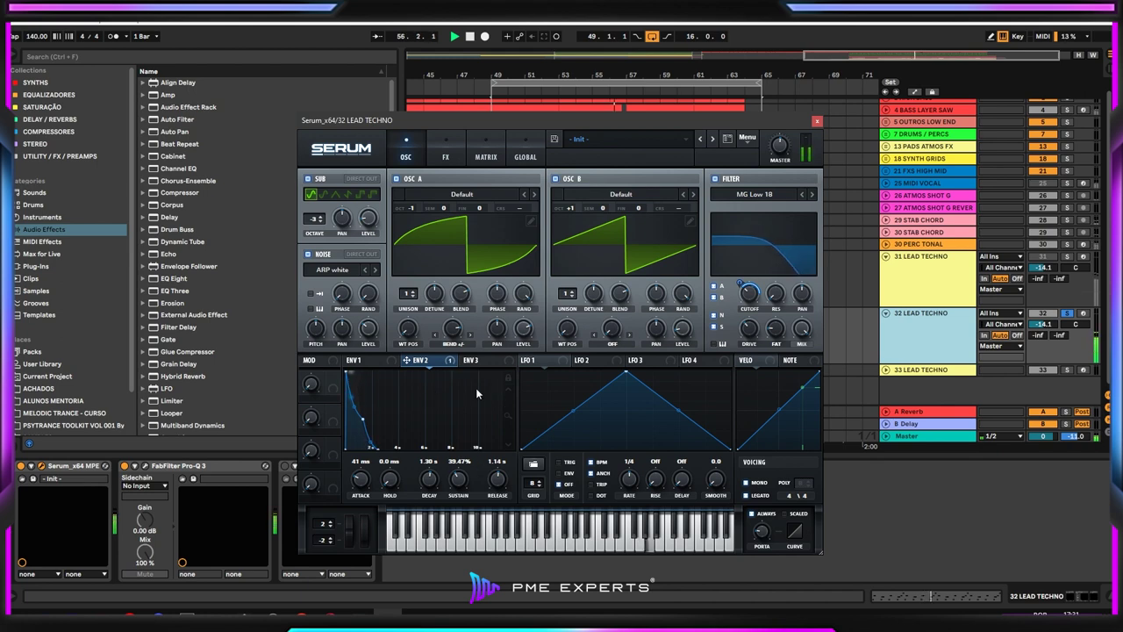
left_click_drag(431, 488, 430, 518)
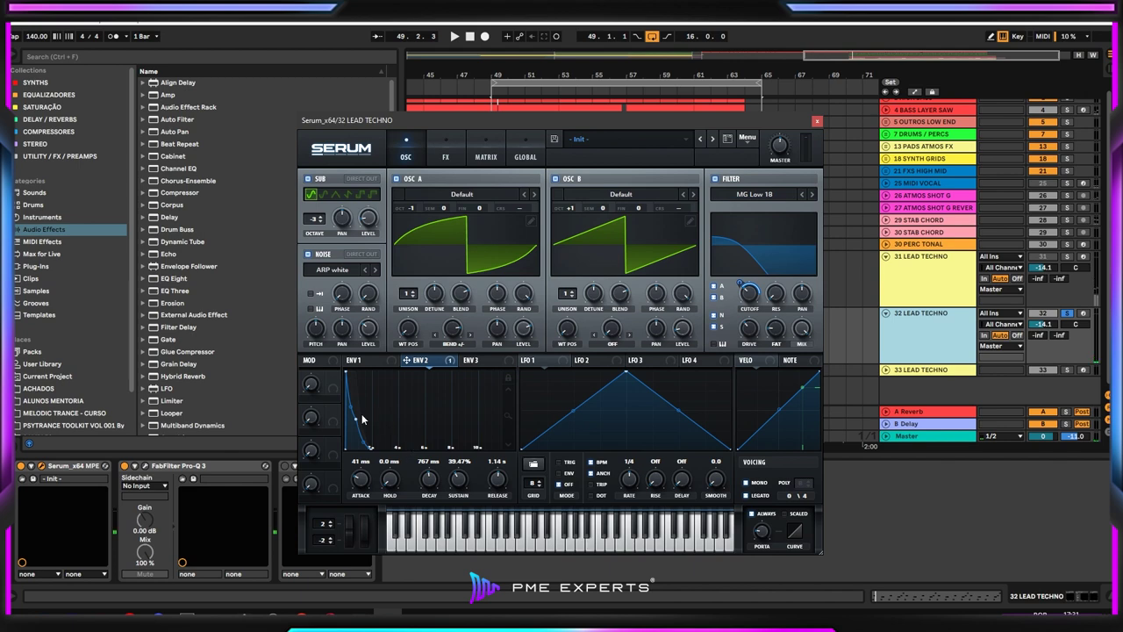
- Assign macro 1 to envelope 2's decay and sustain, adjust the modulation depth, and set the base decay to 383 ms
left_click_drag(333, 382, 335, 393)
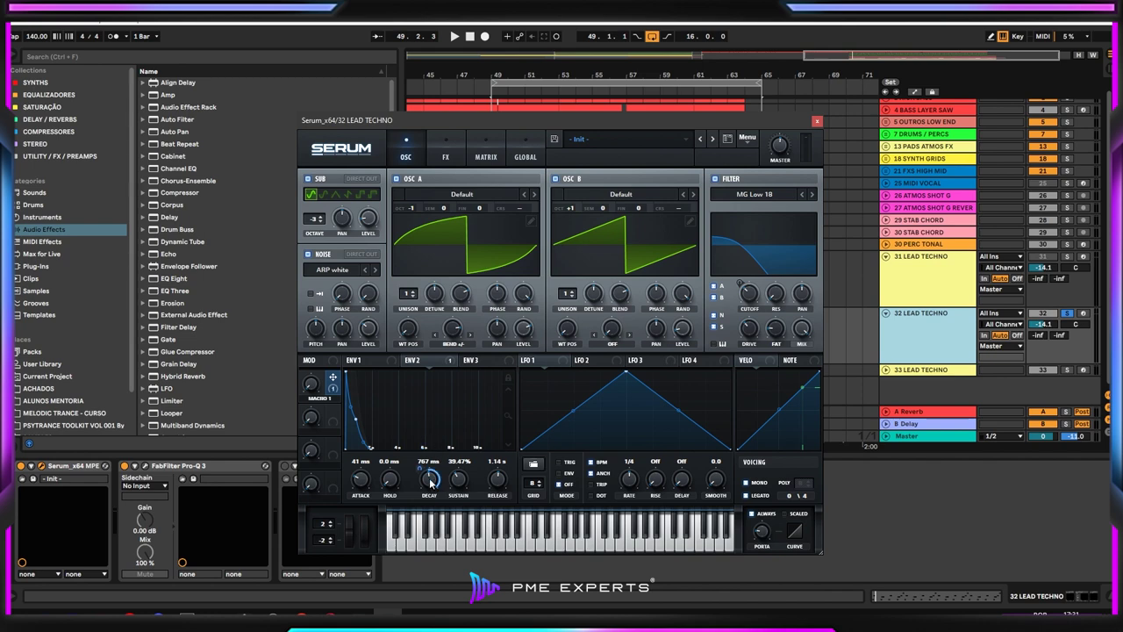
mouse_move(422, 471)
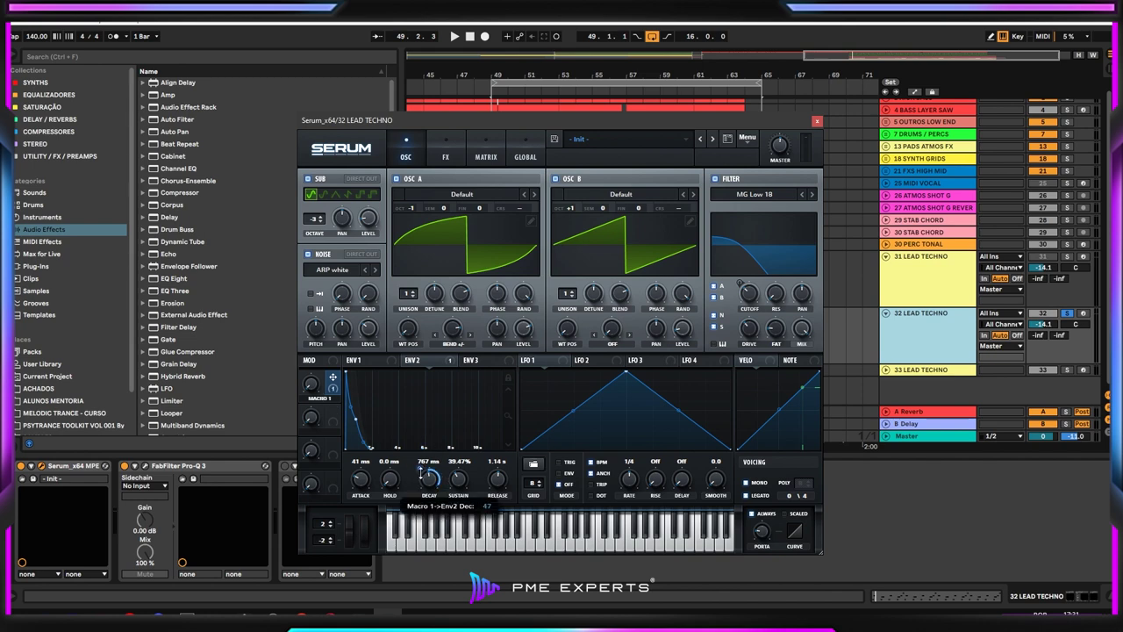
left_click_drag(419, 478, 425, 458)
mouse_move(428, 481)
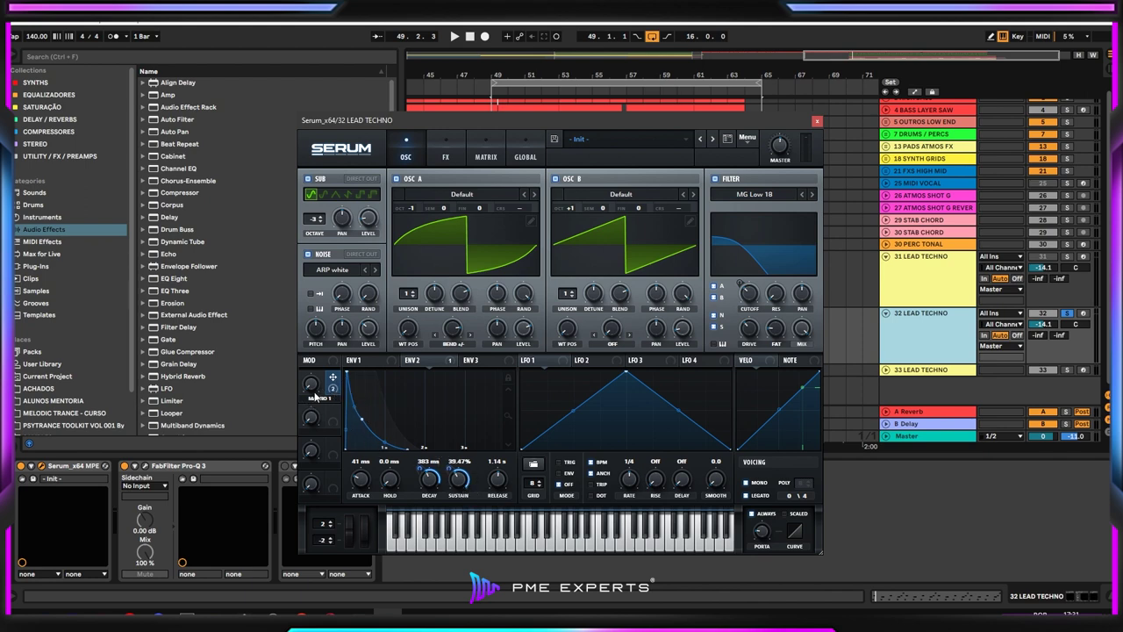
- Play the loop while sweeping macro 1 to audition its effect on envelope 2
key("space")
mouse_move(309, 383)
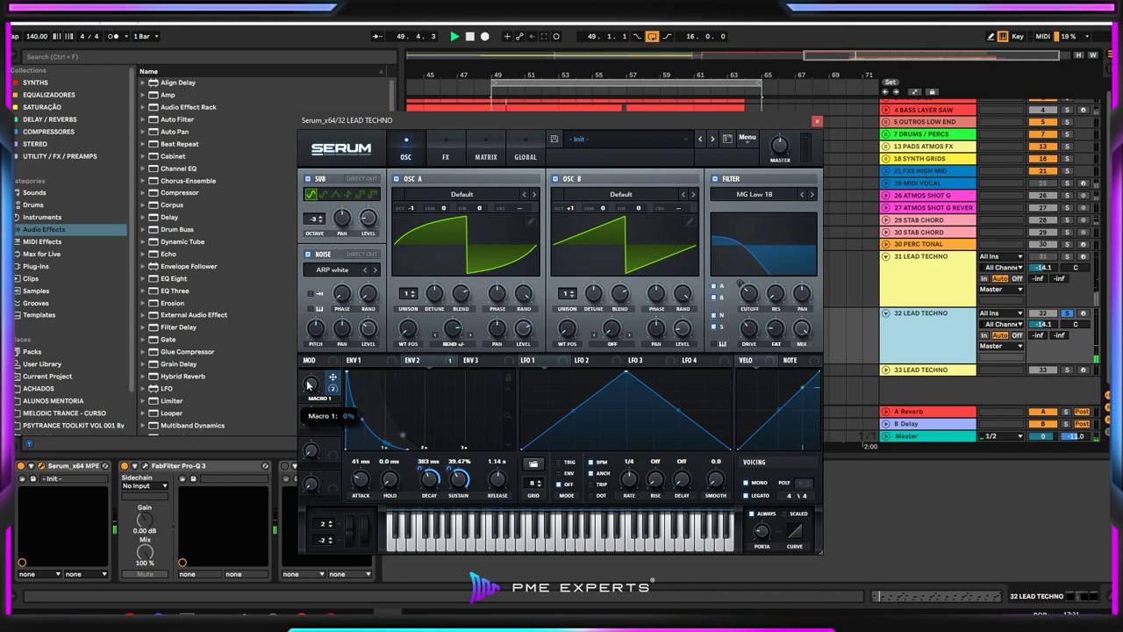
mouse_move(308, 384)
left_mouse_down()
mouse_move(334, 287)
mouse_move(326, 387)
left_mouse_up()
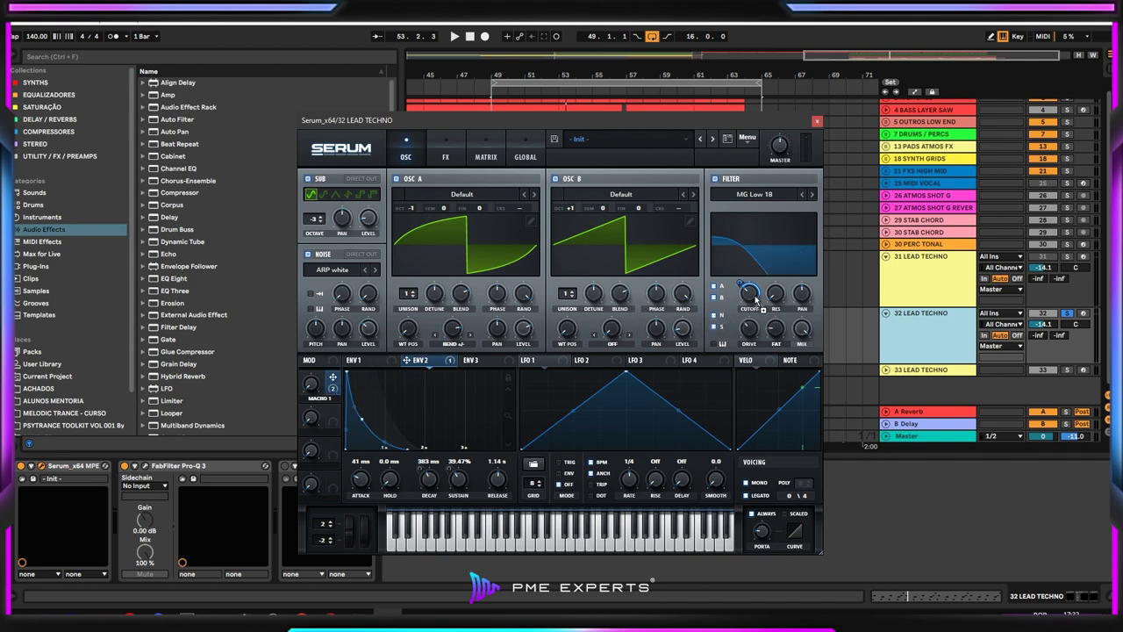
- Assign macro 1 to the filter cutoff as well, and sweep the macro while the loop plays
left_click(324, 387)
key("space")
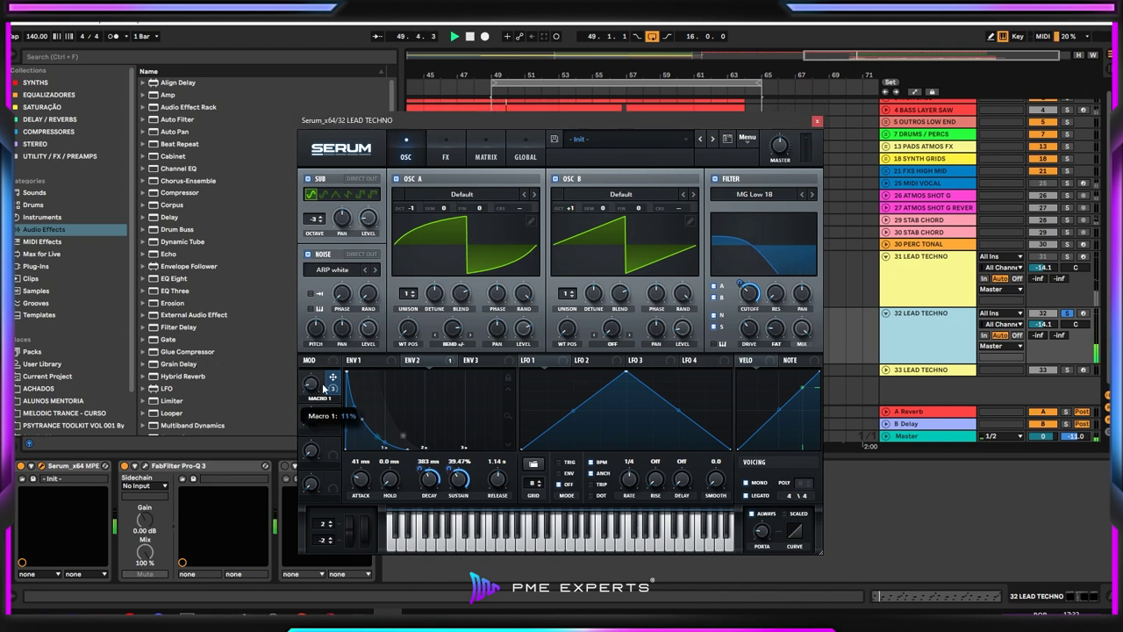
mouse_move(323, 387)
left_mouse_down()
mouse_move(325, 349)
mouse_move(331, 375)
left_mouse_up()
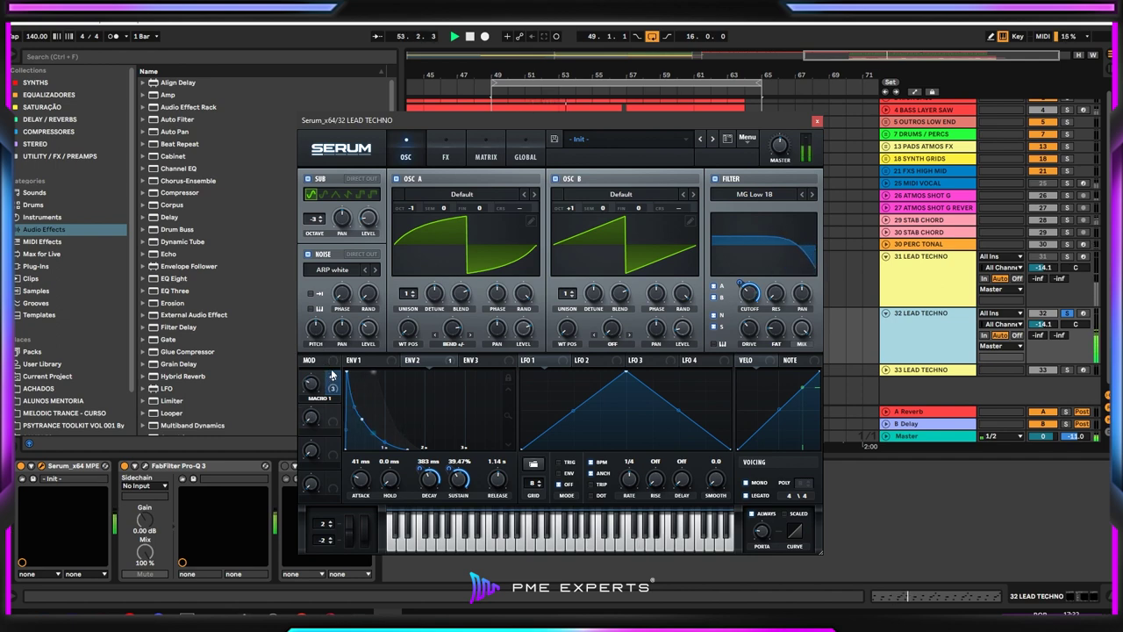
mouse_move(314, 405)
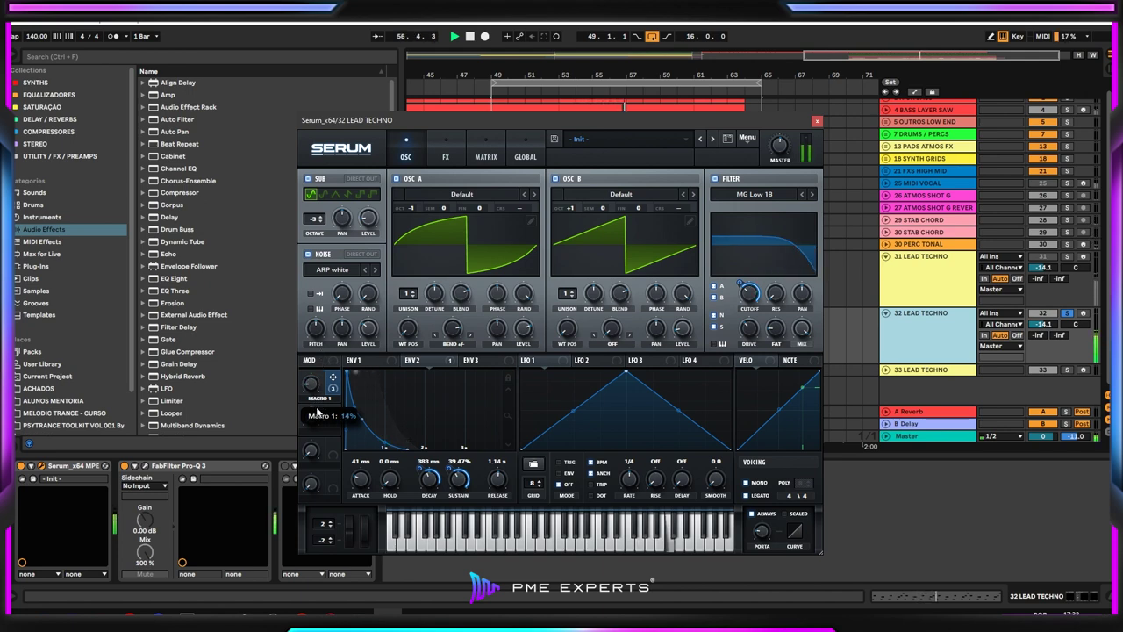
- Close the synth window, enable the ValhallaVintageVerb on the 32 LEAD TECHNO track, and review its reverb settings
left_click(957, 328)
left_click(817, 121)
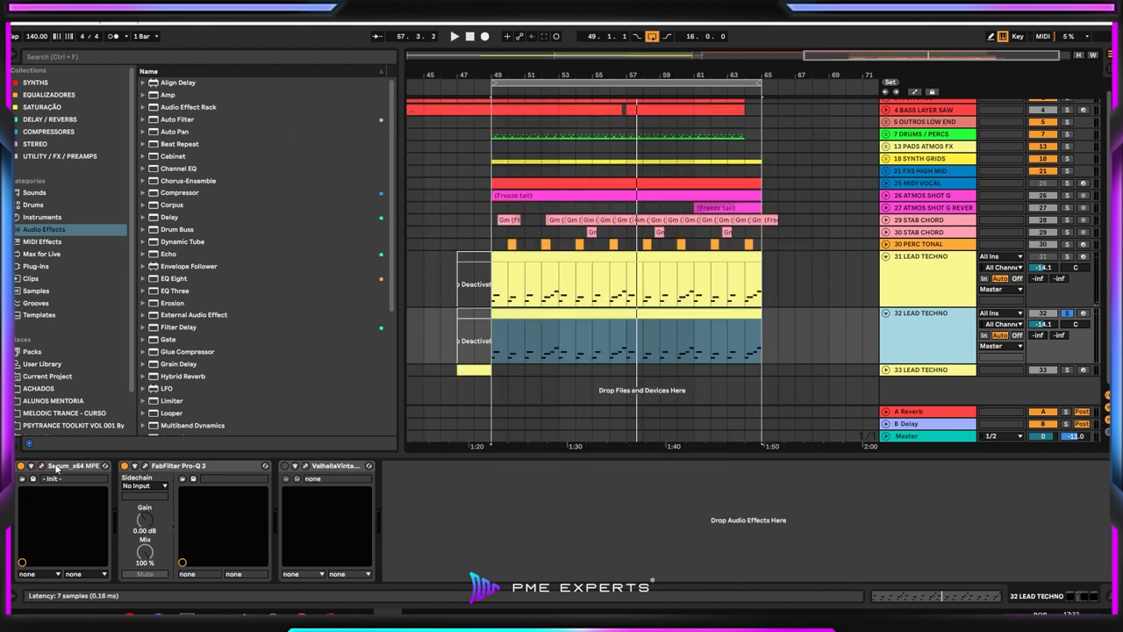
left_click(306, 467)
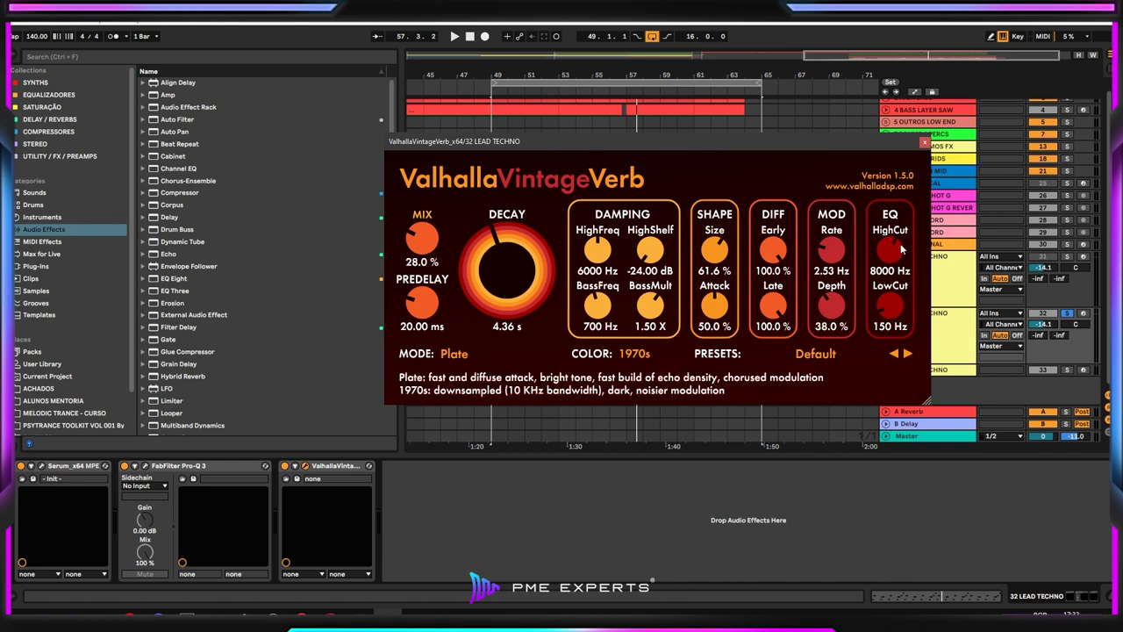
left_click(924, 142)
- Unsolo the 32 LEAD TECHNO track, play it with the full mix, and raise its volume to -9.5 dB
left_click(527, 318)
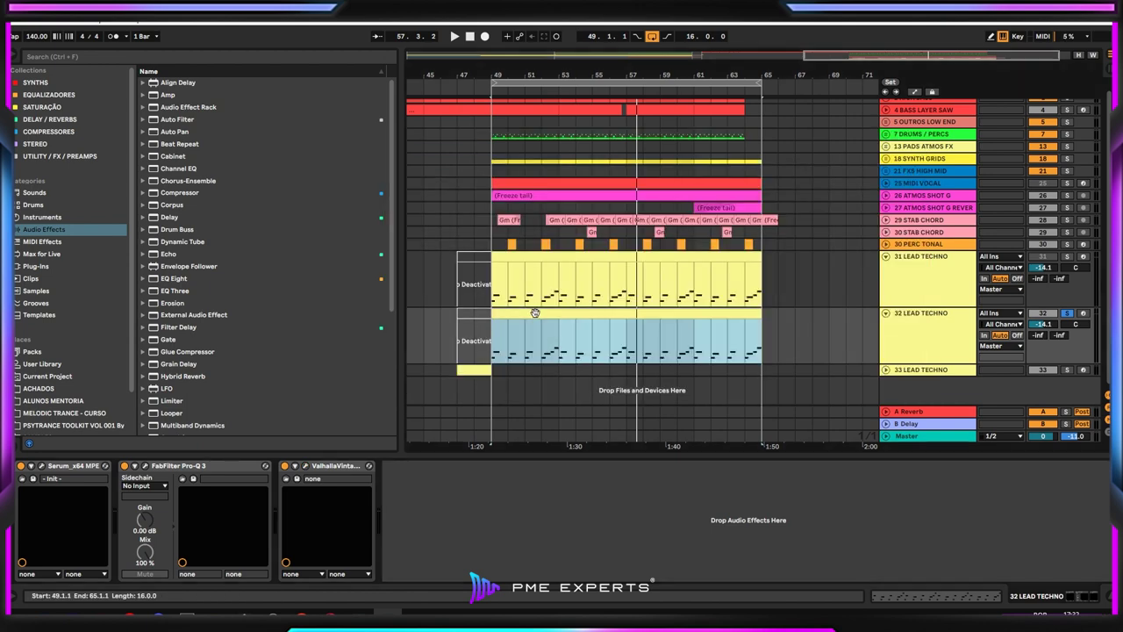
left_click(1067, 314)
left_click(512, 313)
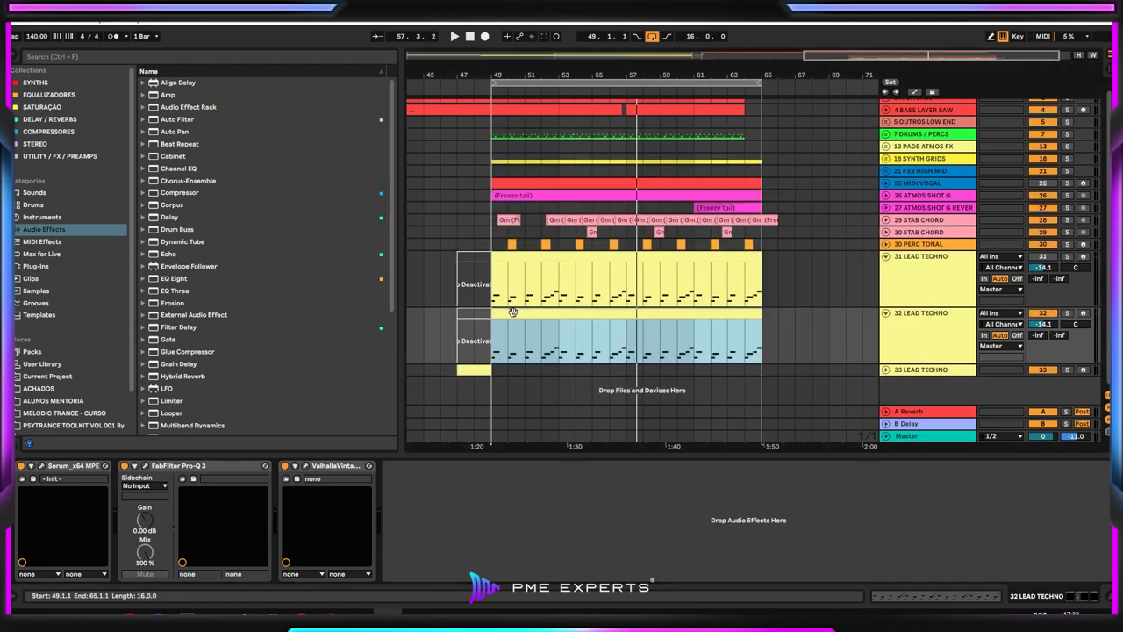
key("space")
left_click(965, 337)
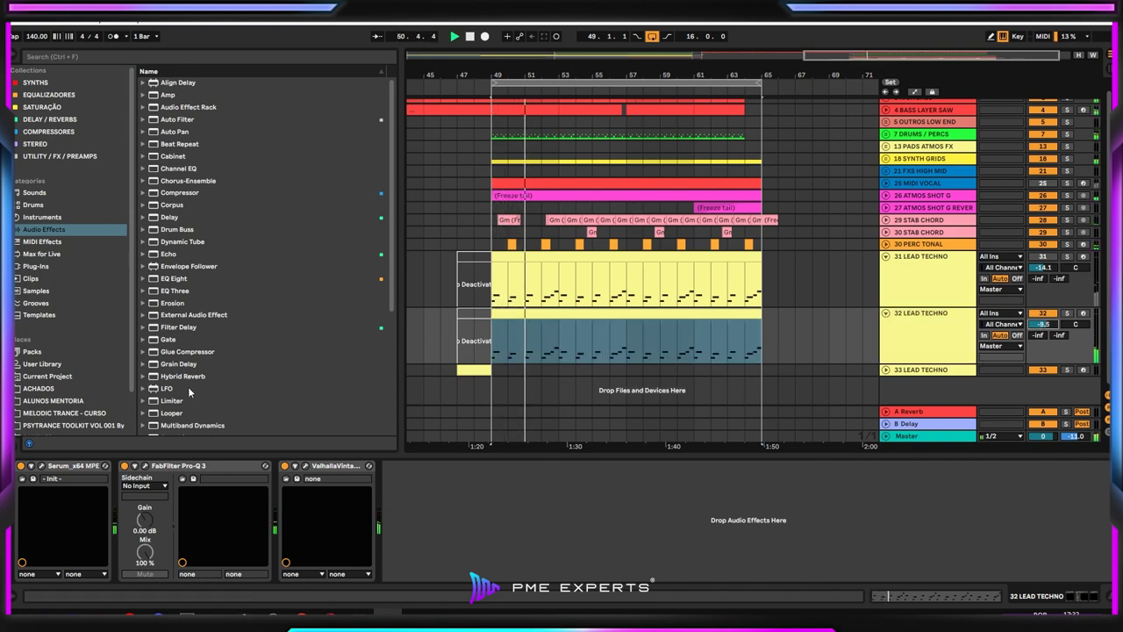
- Reopen Serum, modulate the filter cutoff with LFO 1 in TRIG mode, and assign macro 2 to that LFO's rate
left_click(45, 467)
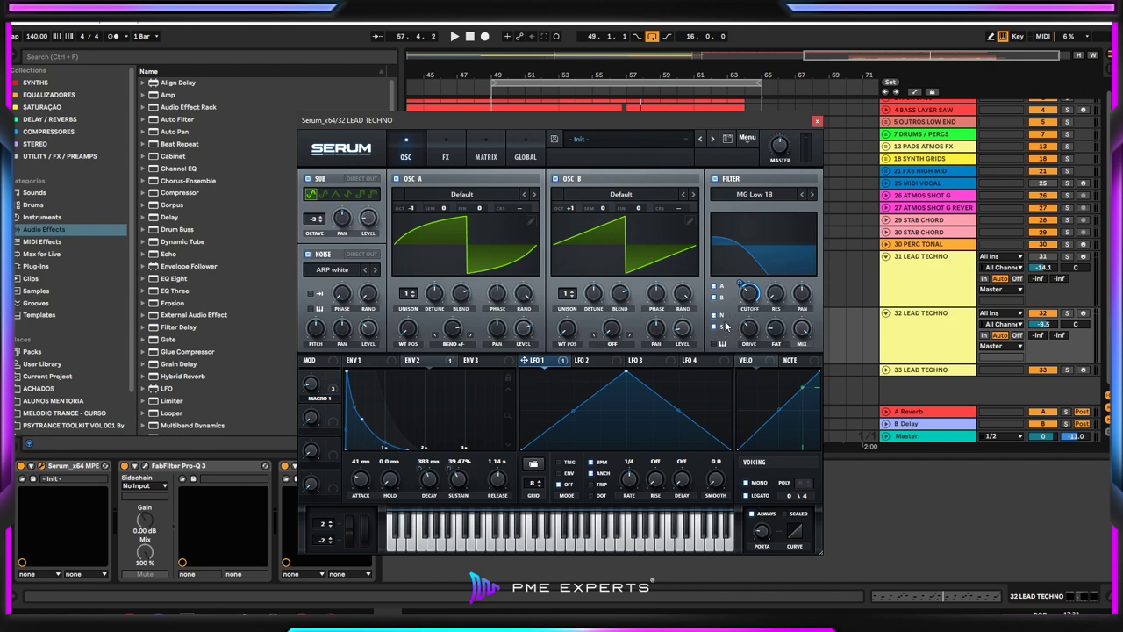
left_click_drag(745, 279, 736, 306)
mouse_move(344, 422)
left_click_drag(628, 481, 629, 481)
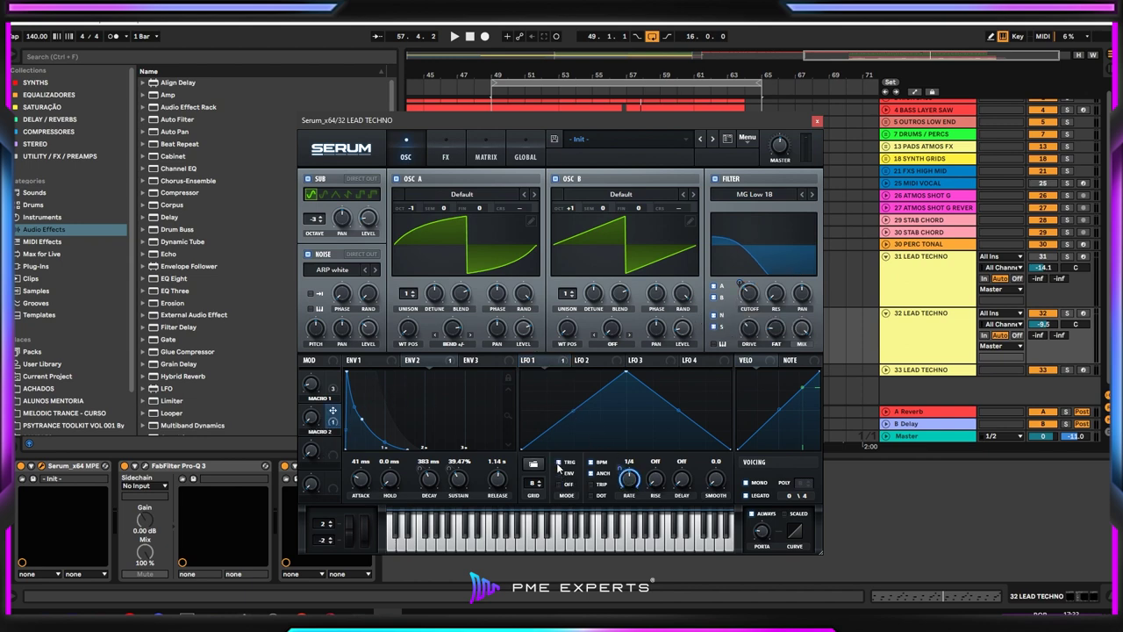
- Remove all of macro 2's destinations and reassign the macro to LFO 1's rate with a base rate of 32 bar
right_click(331, 425)
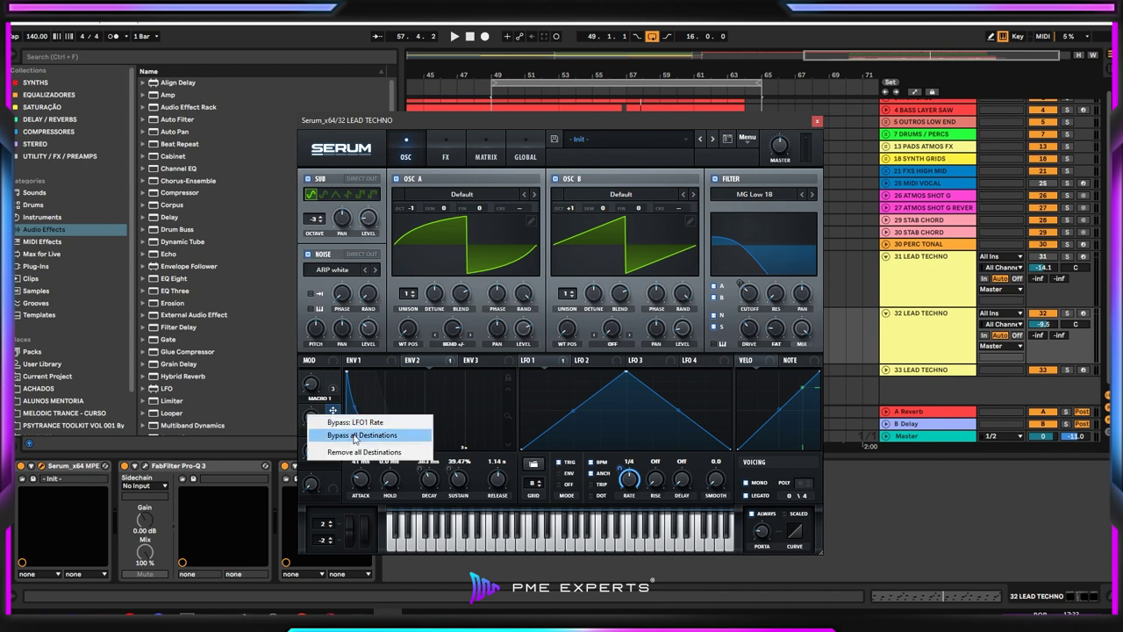
left_click(361, 453)
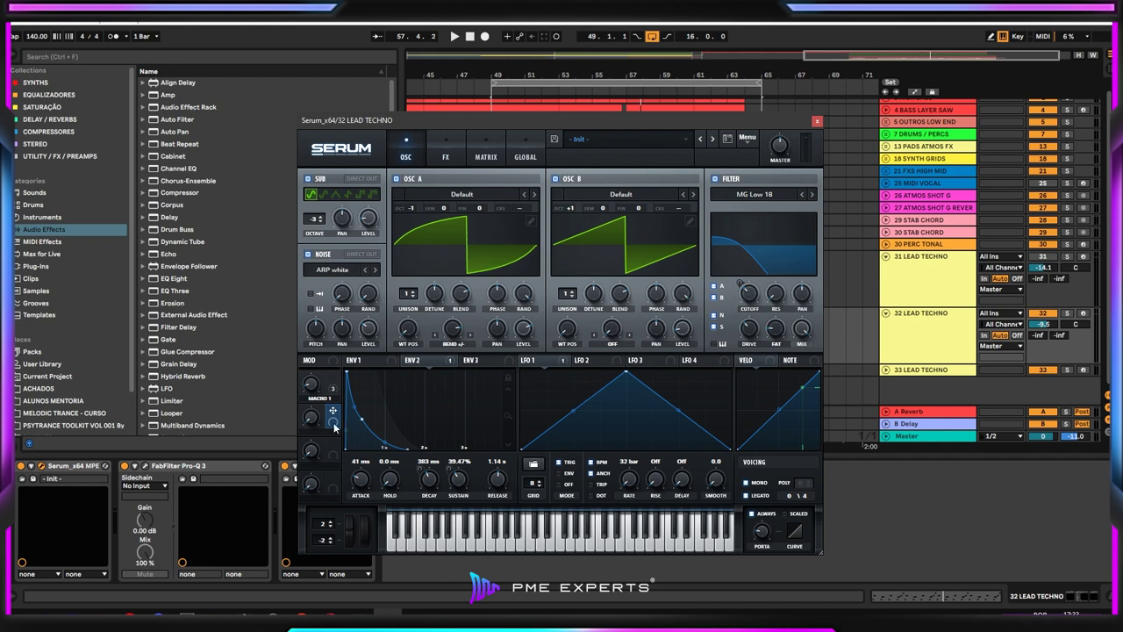
left_click_drag(636, 489, 631, 488)
mouse_move(623, 472)
mouse_move(309, 420)
- Readjust LFO 1's modulation depth on the filter cutoff, and sweep macros 1 and 2 while the full mix plays
left_click_drag(556, 361, 727, 286)
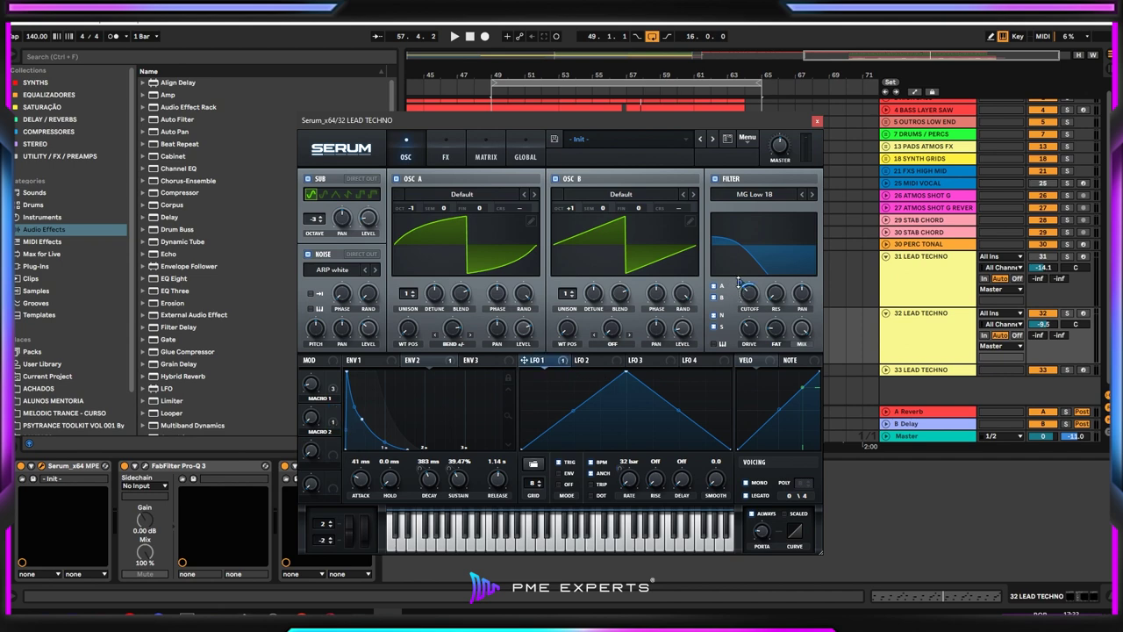
mouse_move(739, 281)
mouse_move(315, 401)
key("space")
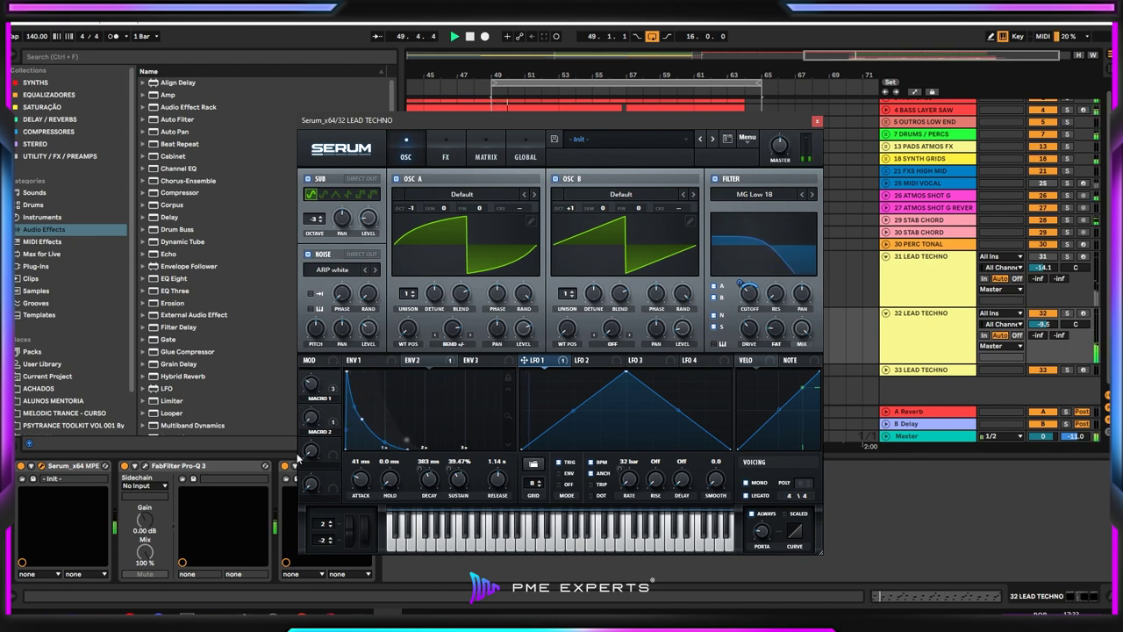
left_click_drag(311, 417, 321, 345)
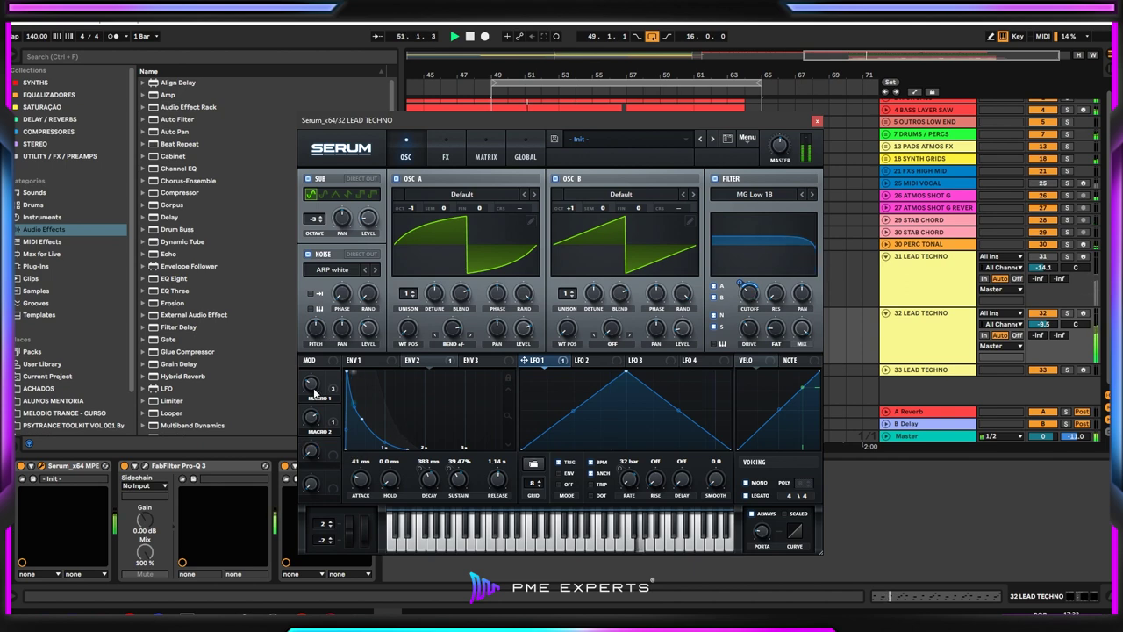
left_click_drag(311, 386, 326, 407)
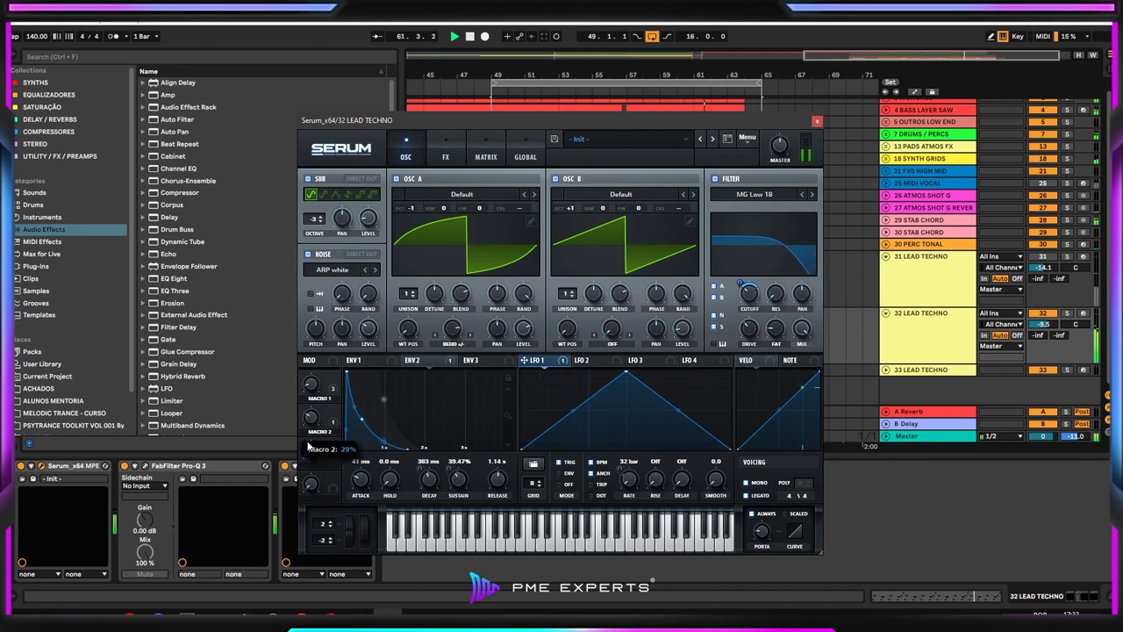
mouse_move(312, 393)
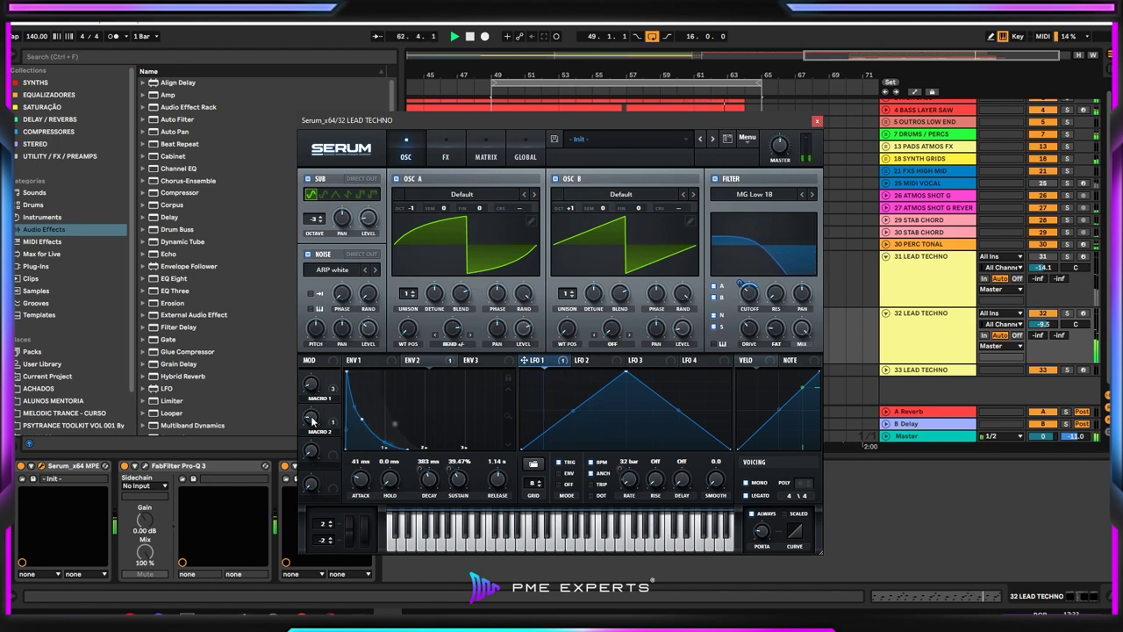